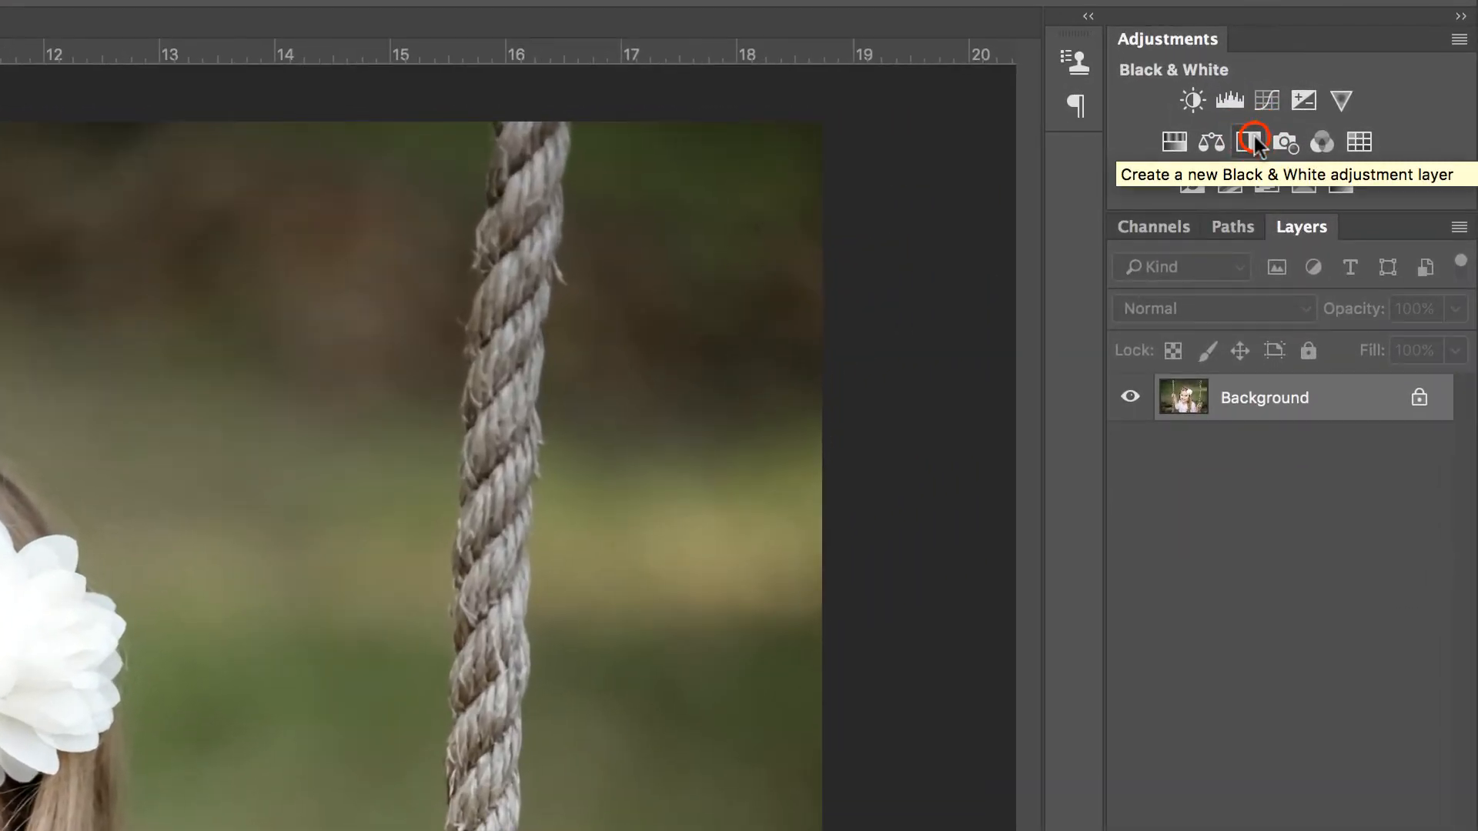
Add a Black & White adjustment layer and set the brush to 100% opacity with black as the foreground colour
{"action": "left_click", "coordinate": [1267, 140]}
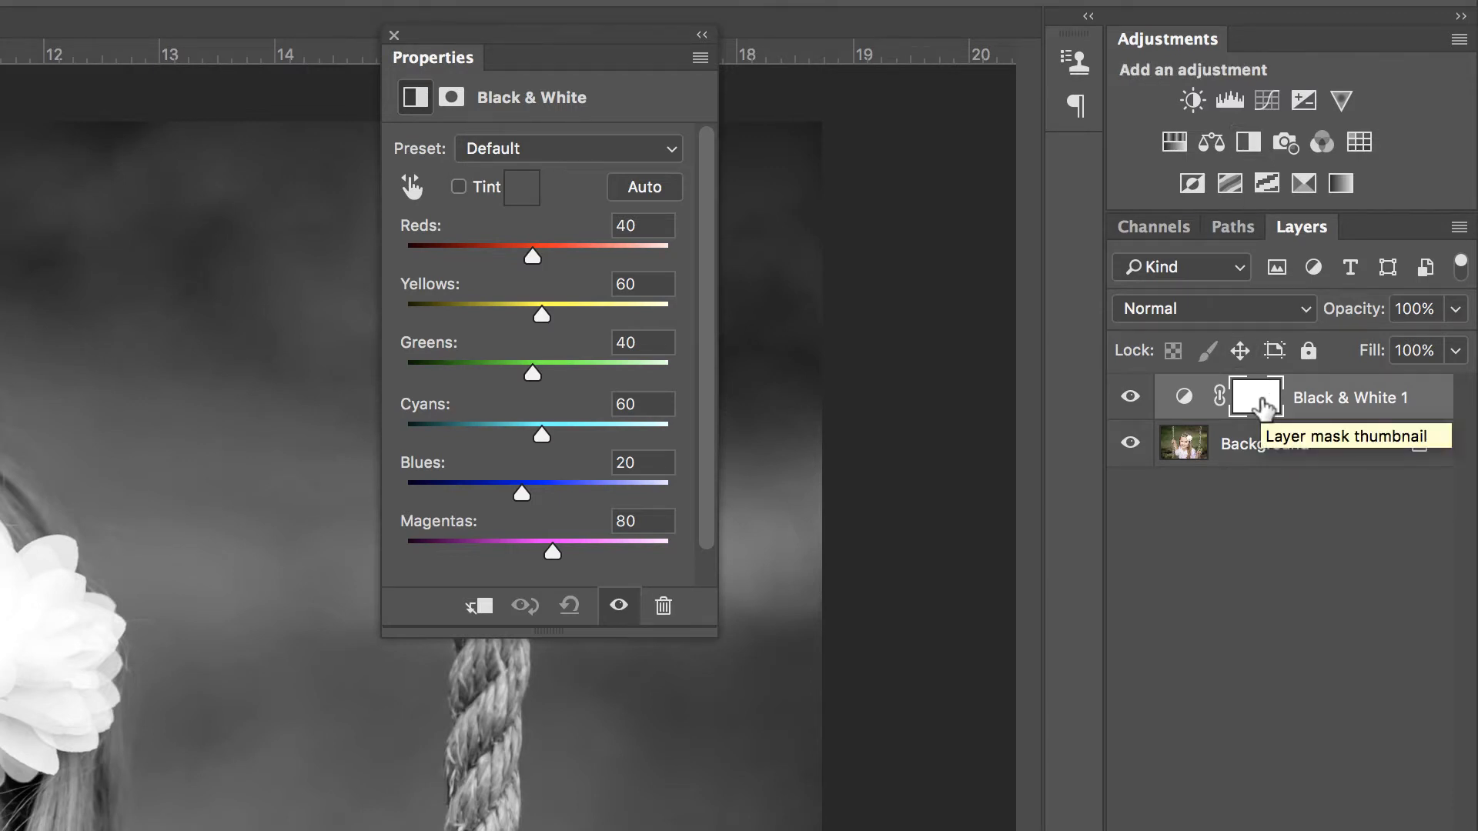
{"action": "left_click", "coordinate": [394, 36]}
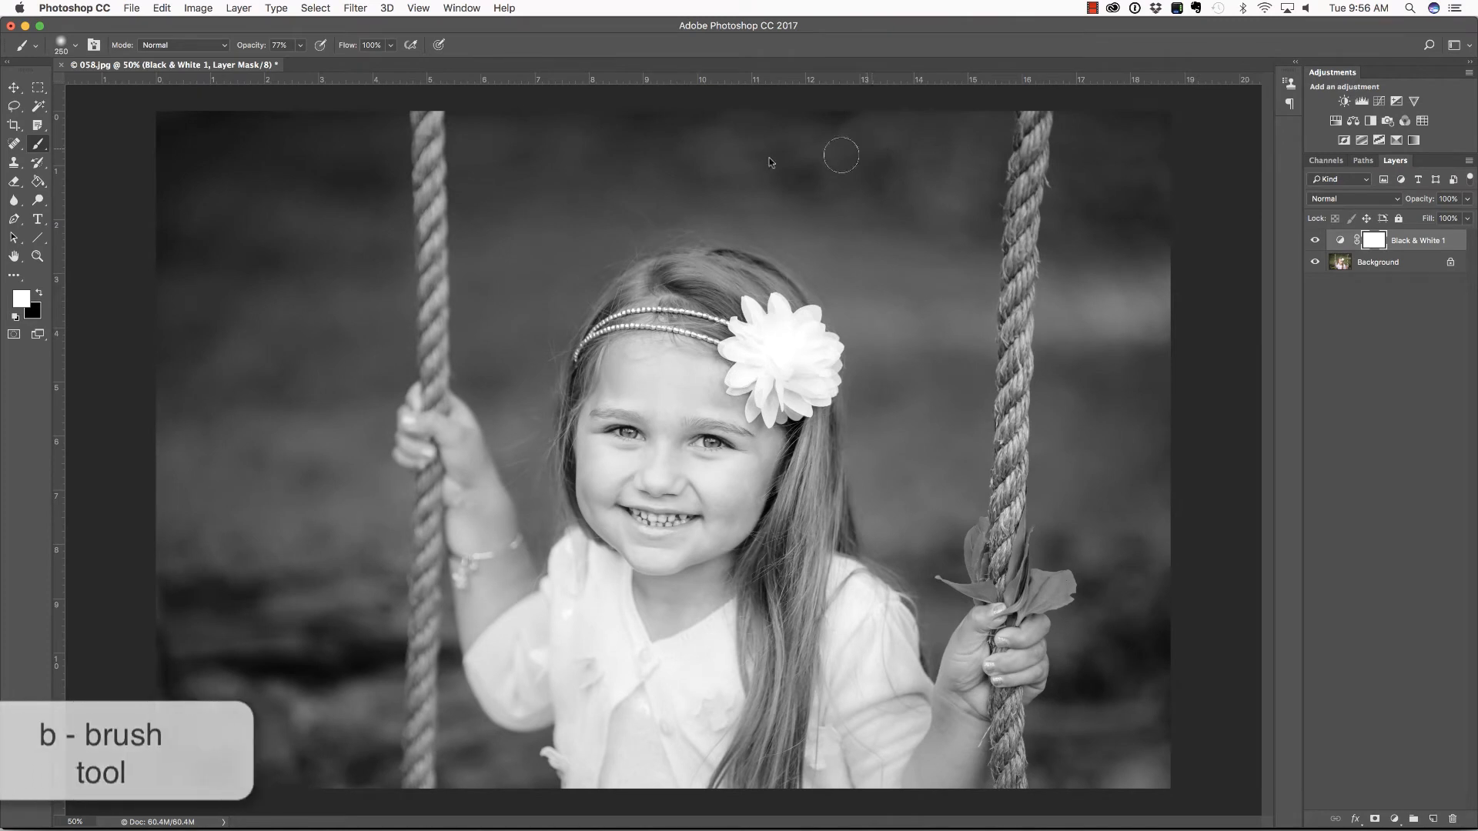
{"action": "key", "text": "0"}
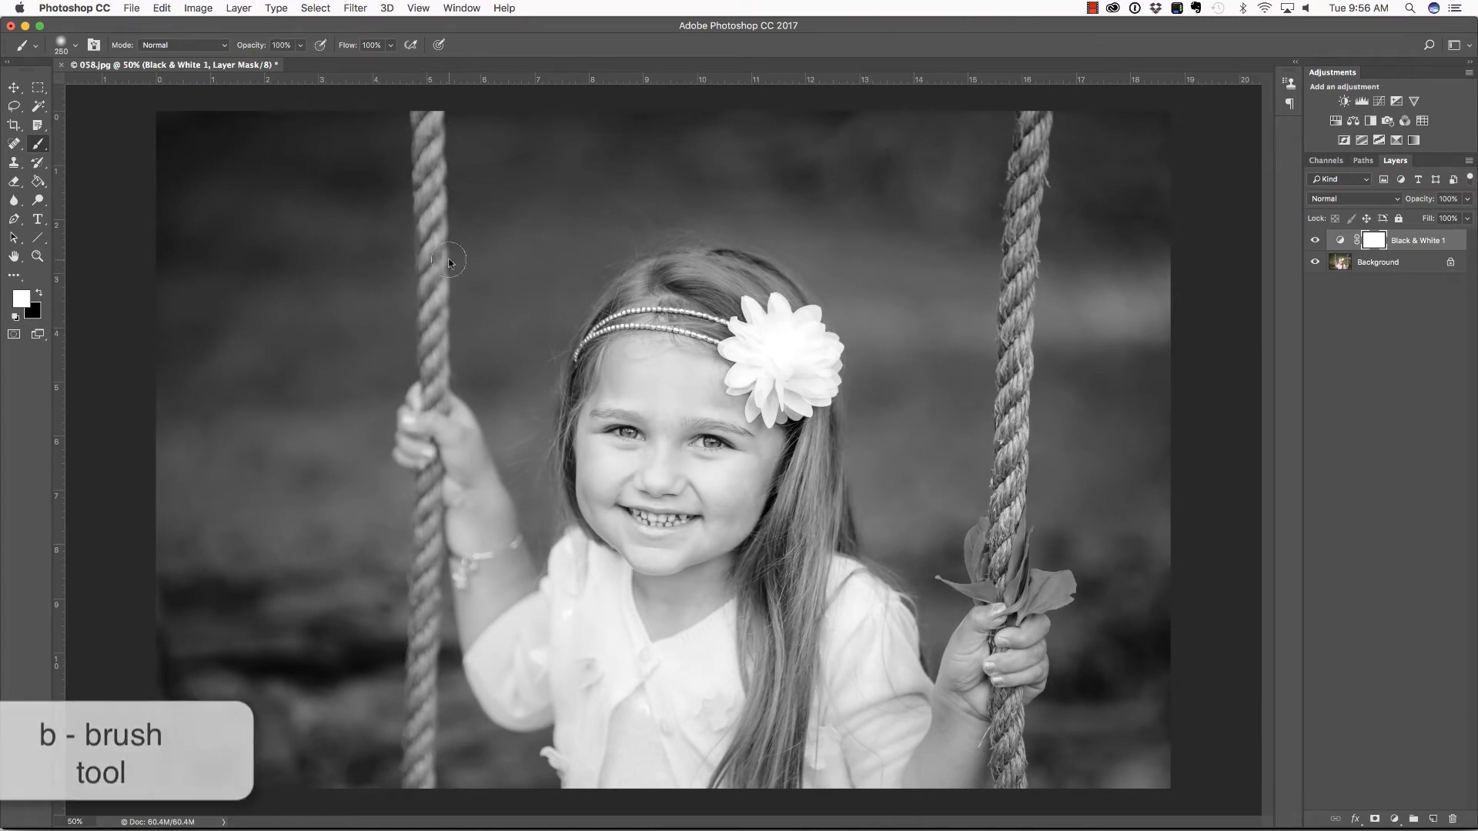
{"action": "left_click", "coordinate": [521, 285]}
{"action": "key", "text": "x"}
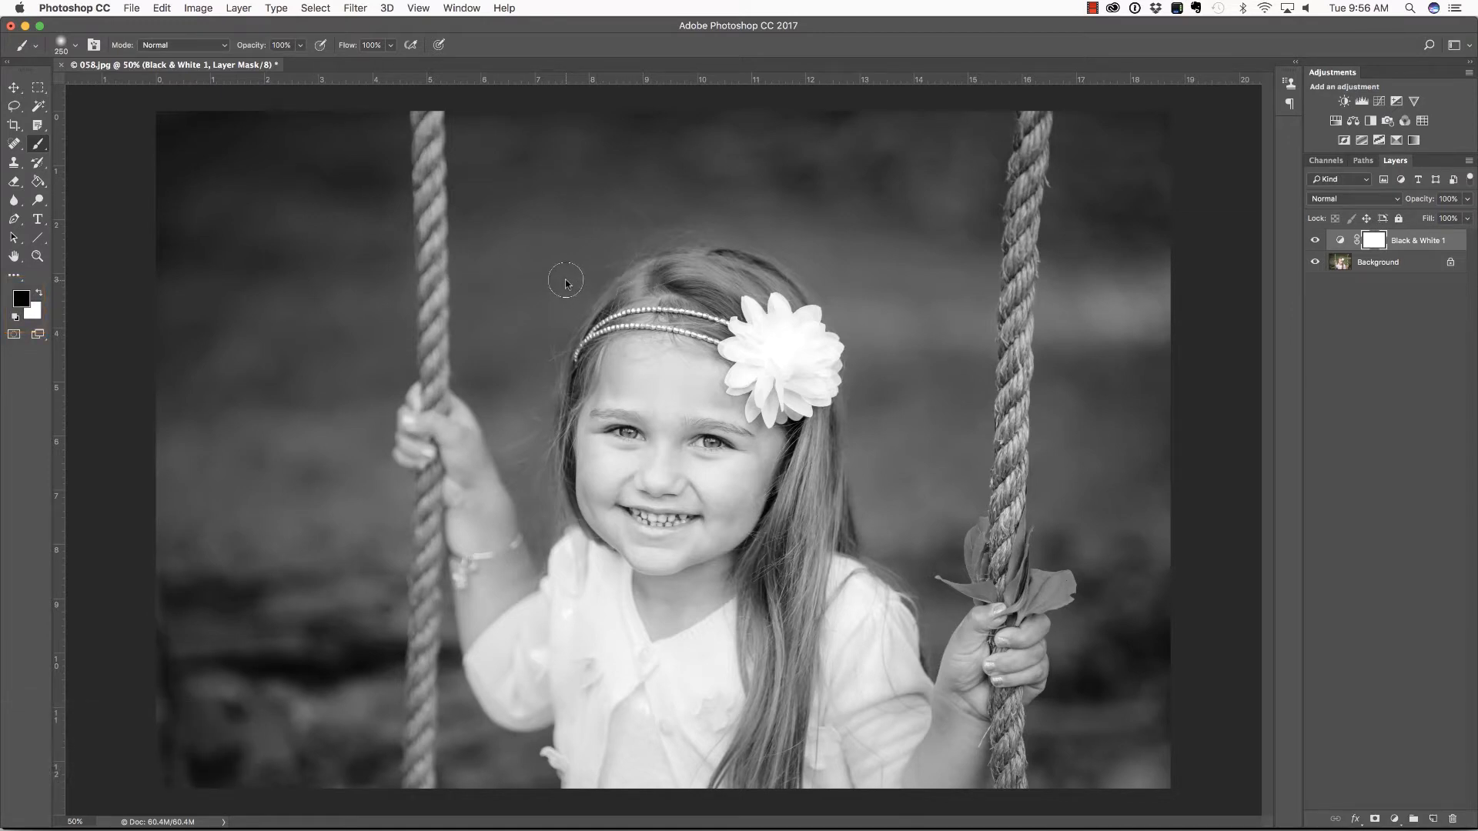
Paint black on the Black & White layer mask over the girl's face, hair and flower to bring back their colour
{"action": "mouse_move", "coordinate": [564, 280]}
{"action": "left_mouse_down"}
{"action": "mouse_move", "coordinate": [660, 393]}
{"action": "mouse_move", "coordinate": [616, 370]}
{"action": "mouse_move", "coordinate": [577, 450]}
{"action": "mouse_move", "coordinate": [630, 463]}
{"action": "mouse_move", "coordinate": [598, 451]}
{"action": "mouse_move", "coordinate": [683, 329]}
{"action": "mouse_move", "coordinate": [697, 235]}
{"action": "mouse_move", "coordinate": [777, 385]}
{"action": "left_mouse_up"}
{"action": "mouse_move", "coordinate": [780, 329]}
{"action": "left_mouse_down"}
{"action": "mouse_move", "coordinate": [745, 291]}
{"action": "mouse_move", "coordinate": [701, 354]}
{"action": "mouse_move", "coordinate": [735, 222]}
{"action": "mouse_move", "coordinate": [711, 280]}
{"action": "mouse_move", "coordinate": [631, 351]}
{"action": "mouse_move", "coordinate": [675, 207]}
{"action": "mouse_move", "coordinate": [665, 266]}
{"action": "mouse_move", "coordinate": [592, 354]}
{"action": "mouse_move", "coordinate": [661, 205]}
{"action": "mouse_move", "coordinate": [608, 336]}
{"action": "mouse_move", "coordinate": [634, 227]}
{"action": "mouse_move", "coordinate": [553, 342]}
{"action": "mouse_move", "coordinate": [605, 218]}
{"action": "mouse_move", "coordinate": [534, 355]}
{"action": "mouse_move", "coordinate": [564, 330]}
{"action": "mouse_move", "coordinate": [582, 348]}
{"action": "mouse_move", "coordinate": [560, 476]}
{"action": "mouse_move", "coordinate": [592, 332]}
{"action": "mouse_move", "coordinate": [540, 389]}
{"action": "mouse_move", "coordinate": [540, 332]}
{"action": "left_mouse_up"}
{"action": "mouse_move", "coordinate": [629, 384]}
{"action": "left_mouse_down"}
{"action": "mouse_move", "coordinate": [645, 479]}
{"action": "mouse_move", "coordinate": [722, 399]}
{"action": "mouse_move", "coordinate": [726, 517]}
{"action": "mouse_move", "coordinate": [726, 409]}
{"action": "mouse_move", "coordinate": [686, 482]}
{"action": "mouse_move", "coordinate": [675, 544]}
{"action": "mouse_move", "coordinate": [752, 426]}
{"action": "mouse_move", "coordinate": [761, 517]}
{"action": "mouse_move", "coordinate": [762, 484]}
{"action": "mouse_move", "coordinate": [744, 453]}
{"action": "mouse_move", "coordinate": [665, 484]}
{"action": "mouse_move", "coordinate": [674, 551]}
{"action": "mouse_move", "coordinate": [737, 557]}
{"action": "mouse_move", "coordinate": [684, 547]}
{"action": "mouse_move", "coordinate": [646, 474]}
{"action": "mouse_move", "coordinate": [577, 521]}
{"action": "mouse_move", "coordinate": [629, 502]}
{"action": "mouse_move", "coordinate": [646, 475]}
{"action": "mouse_move", "coordinate": [644, 547]}
{"action": "mouse_move", "coordinate": [673, 550]}
{"action": "mouse_move", "coordinate": [675, 344]}
{"action": "mouse_move", "coordinate": [580, 459]}
{"action": "mouse_move", "coordinate": [798, 375]}
{"action": "mouse_move", "coordinate": [795, 494]}
{"action": "mouse_move", "coordinate": [867, 425]}
{"action": "left_mouse_up"}
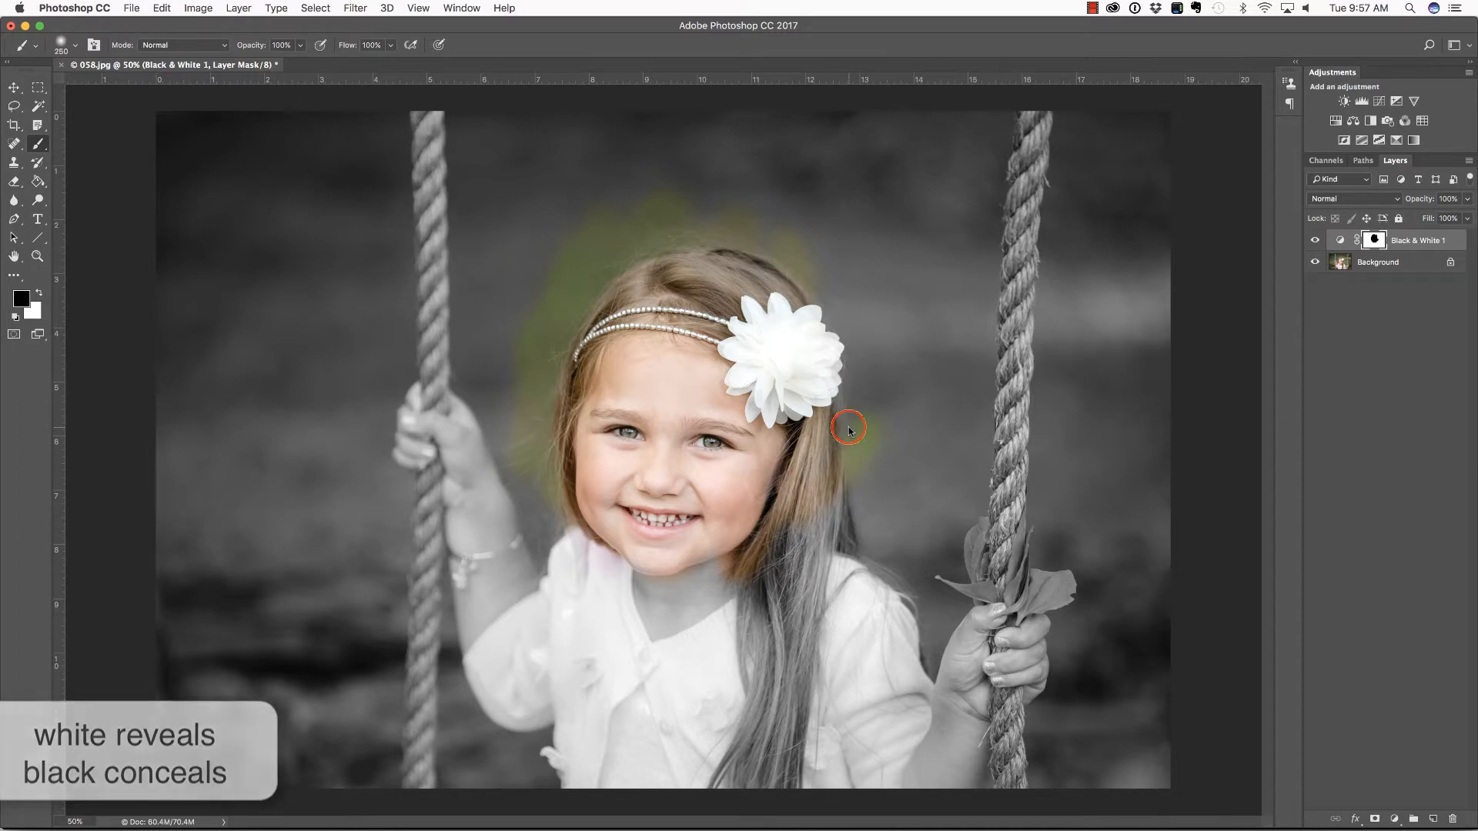
{"action": "mouse_move", "coordinate": [849, 428]}
{"action": "left_mouse_down"}
{"action": "mouse_move", "coordinate": [839, 361]}
{"action": "mouse_move", "coordinate": [863, 446]}
{"action": "mouse_move", "coordinate": [857, 342]}
{"action": "mouse_move", "coordinate": [794, 259]}
{"action": "mouse_move", "coordinate": [831, 297]}
{"action": "mouse_move", "coordinate": [875, 468]}
{"action": "mouse_move", "coordinate": [887, 399]}
{"action": "mouse_move", "coordinate": [885, 354]}
{"action": "left_mouse_up"}
{"action": "mouse_move", "coordinate": [754, 187]}
{"action": "left_mouse_down"}
{"action": "mouse_move", "coordinate": [710, 232]}
{"action": "mouse_move", "coordinate": [765, 237]}
{"action": "left_mouse_up"}
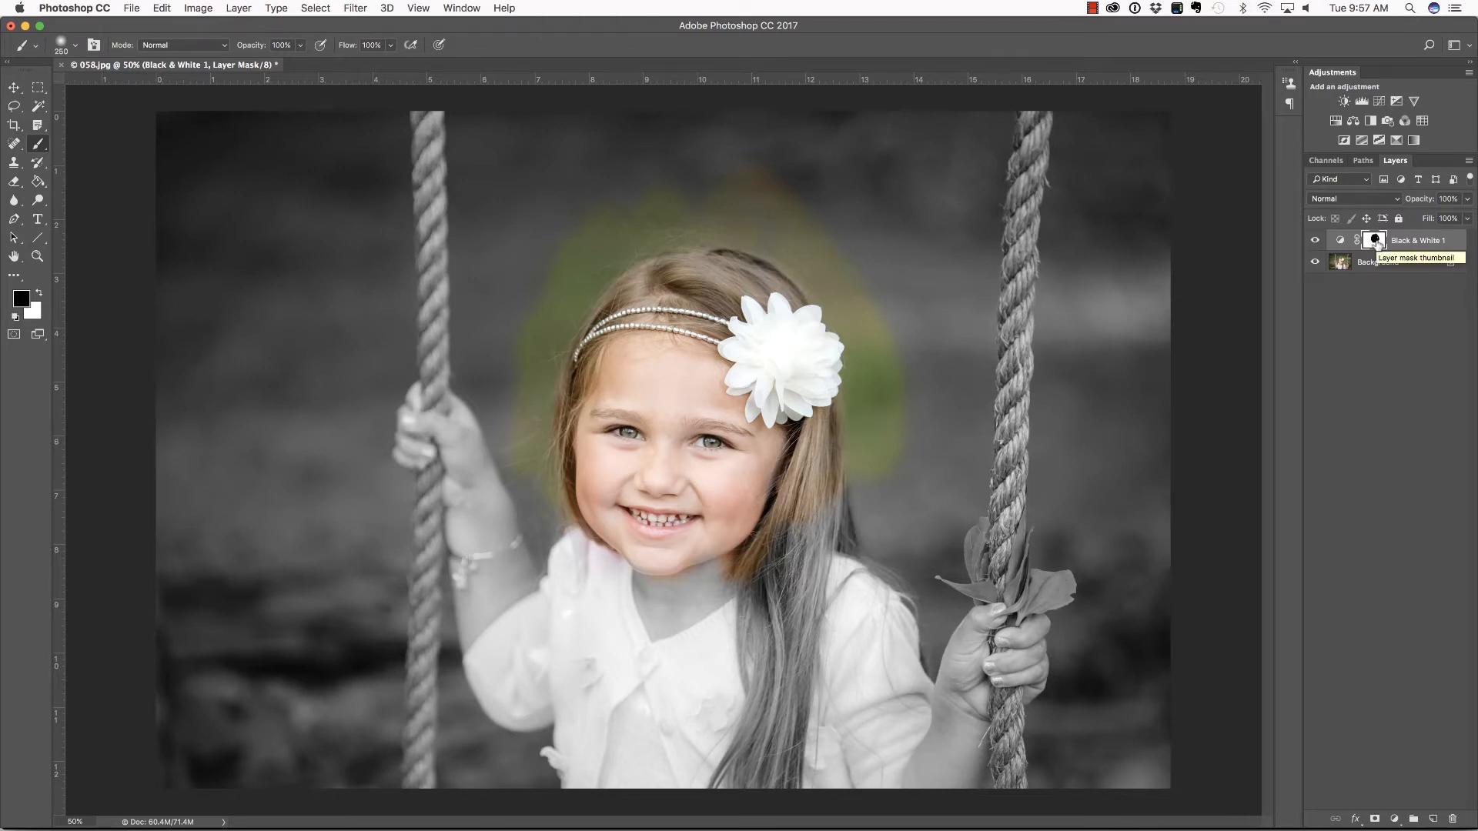
Show the layer mask on its own, paint the gaps inside the black area and return to the photo
{"action": "left_click", "coordinate": [1377, 242], "text": "alt"}
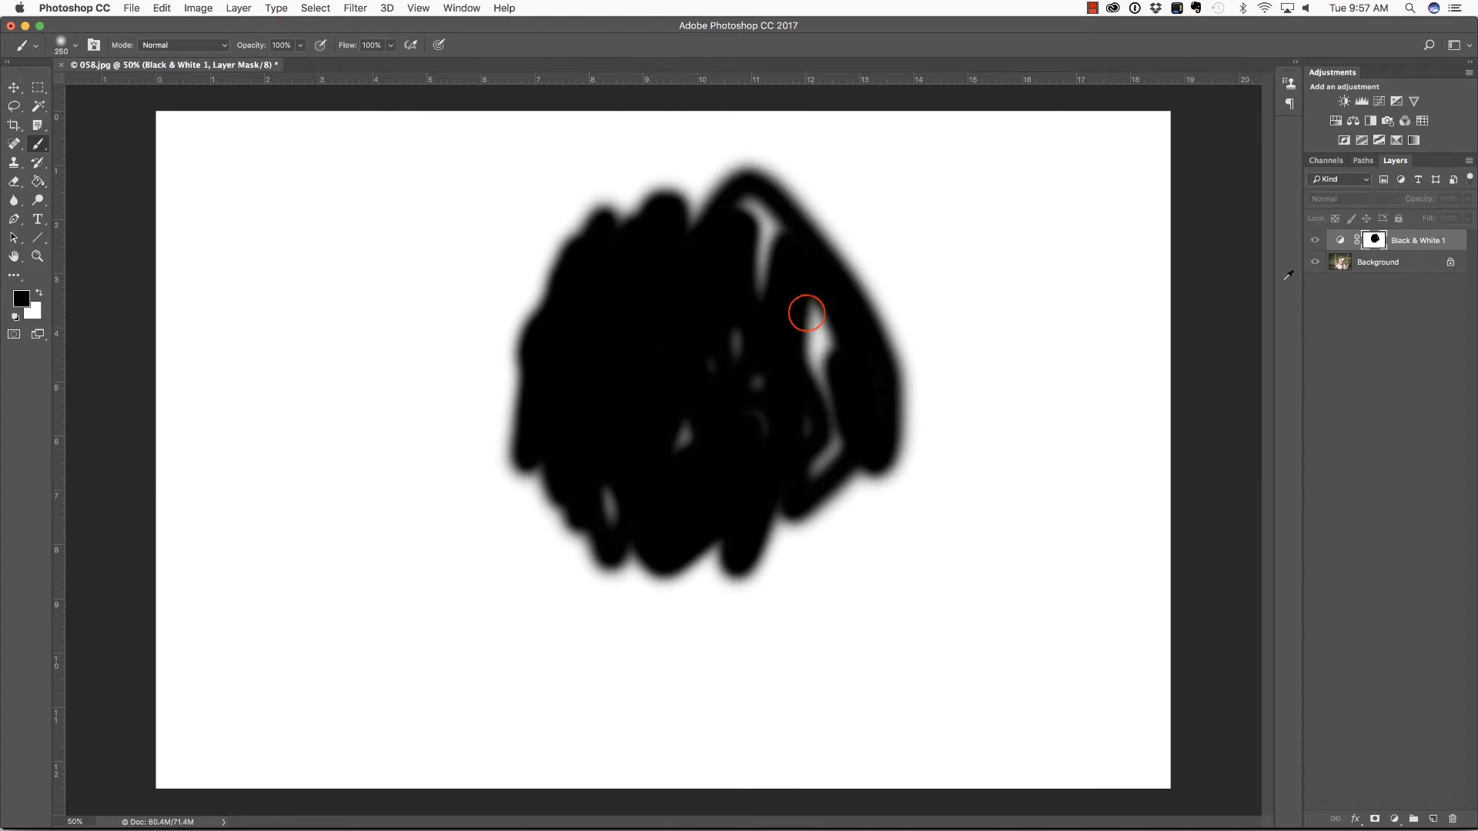
{"action": "mouse_move", "coordinate": [808, 320]}
{"action": "left_mouse_down"}
{"action": "mouse_move", "coordinate": [811, 446]}
{"action": "mouse_move", "coordinate": [842, 438]}
{"action": "mouse_move", "coordinate": [822, 448]}
{"action": "mouse_move", "coordinate": [752, 357]}
{"action": "mouse_move", "coordinate": [729, 353]}
{"action": "mouse_move", "coordinate": [673, 427]}
{"action": "mouse_move", "coordinate": [675, 464]}
{"action": "mouse_move", "coordinate": [743, 271]}
{"action": "left_mouse_up"}
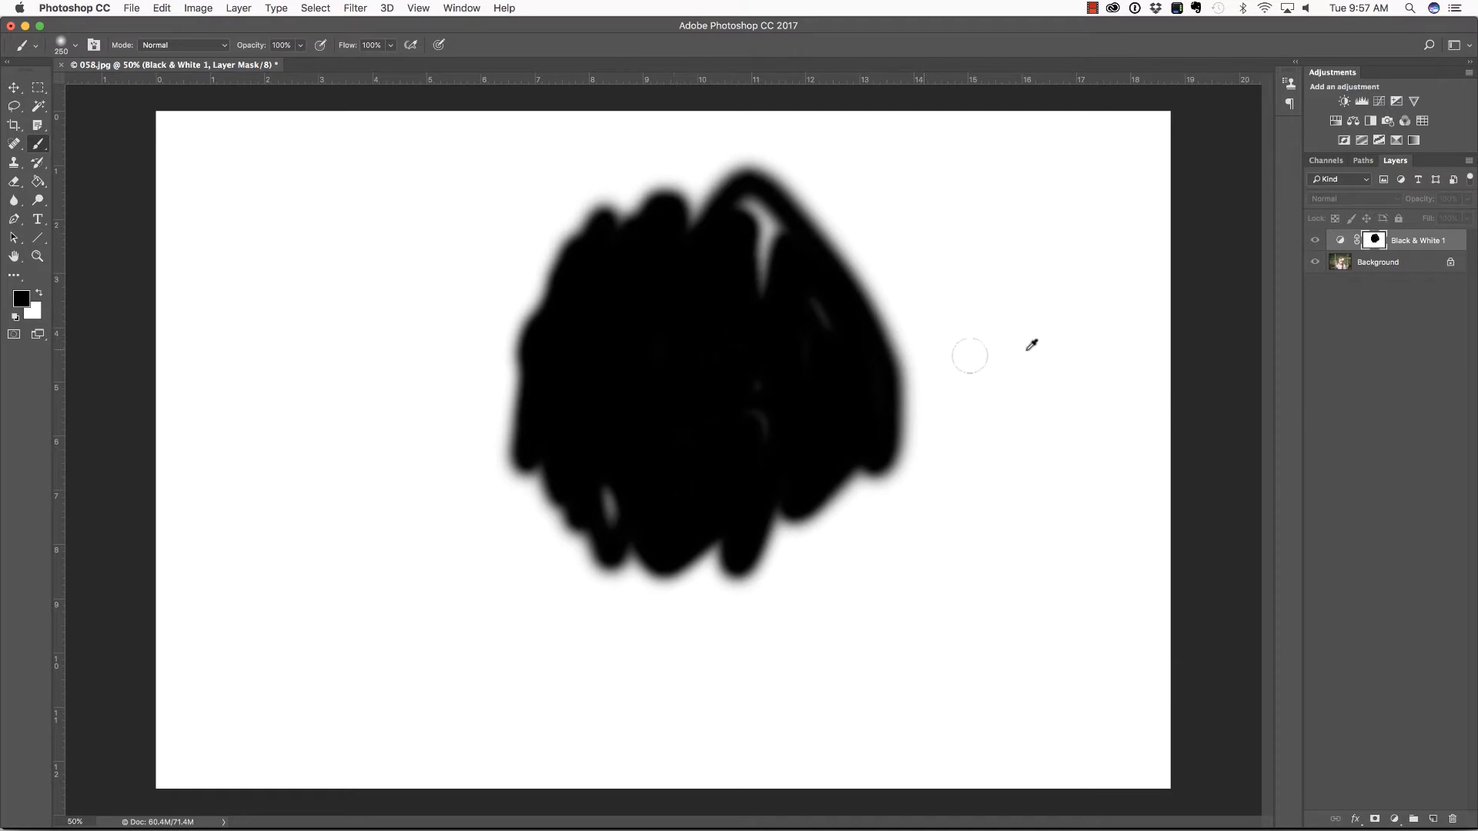
{"action": "left_click", "coordinate": [1376, 243], "text": "alt"}
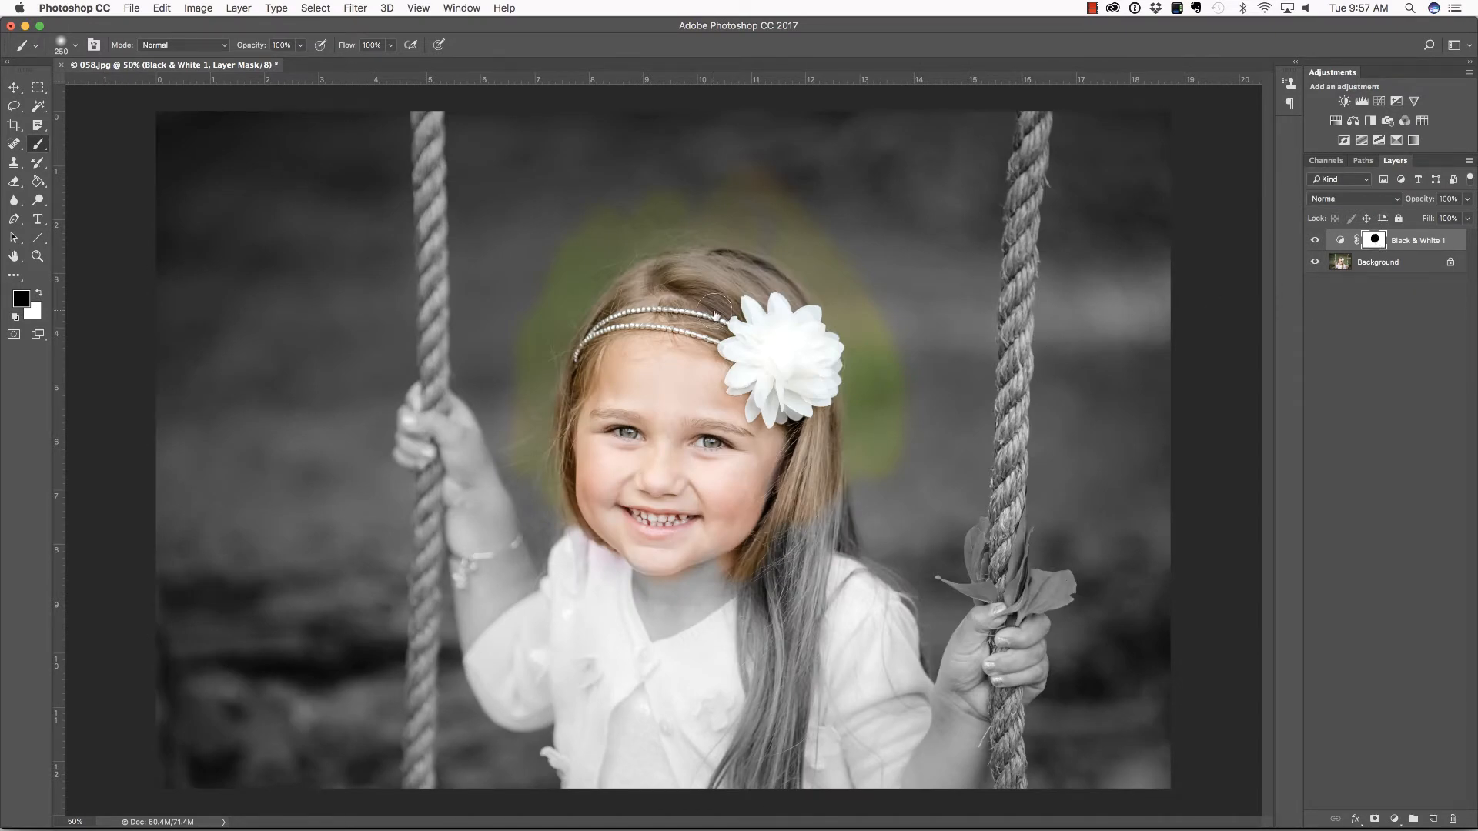
Paint the black area of the mask white with a brush enlarged to 600, restoring the black-and-white effect
{"action": "key", "text": "x"}
{"action": "key", "text": "]"}
{"action": "key", "text": "]"}
{"action": "key", "text": "]"}
{"action": "mouse_move", "coordinate": [529, 270]}
{"action": "left_mouse_down"}
{"action": "mouse_move", "coordinate": [647, 221]}
{"action": "mouse_move", "coordinate": [585, 262]}
{"action": "mouse_move", "coordinate": [725, 371]}
{"action": "mouse_move", "coordinate": [713, 330]}
{"action": "mouse_move", "coordinate": [662, 431]}
{"action": "mouse_move", "coordinate": [585, 492]}
{"action": "mouse_move", "coordinate": [587, 548]}
{"action": "mouse_move", "coordinate": [719, 521]}
{"action": "mouse_move", "coordinate": [898, 435]}
{"action": "mouse_move", "coordinate": [854, 420]}
{"action": "left_mouse_up"}
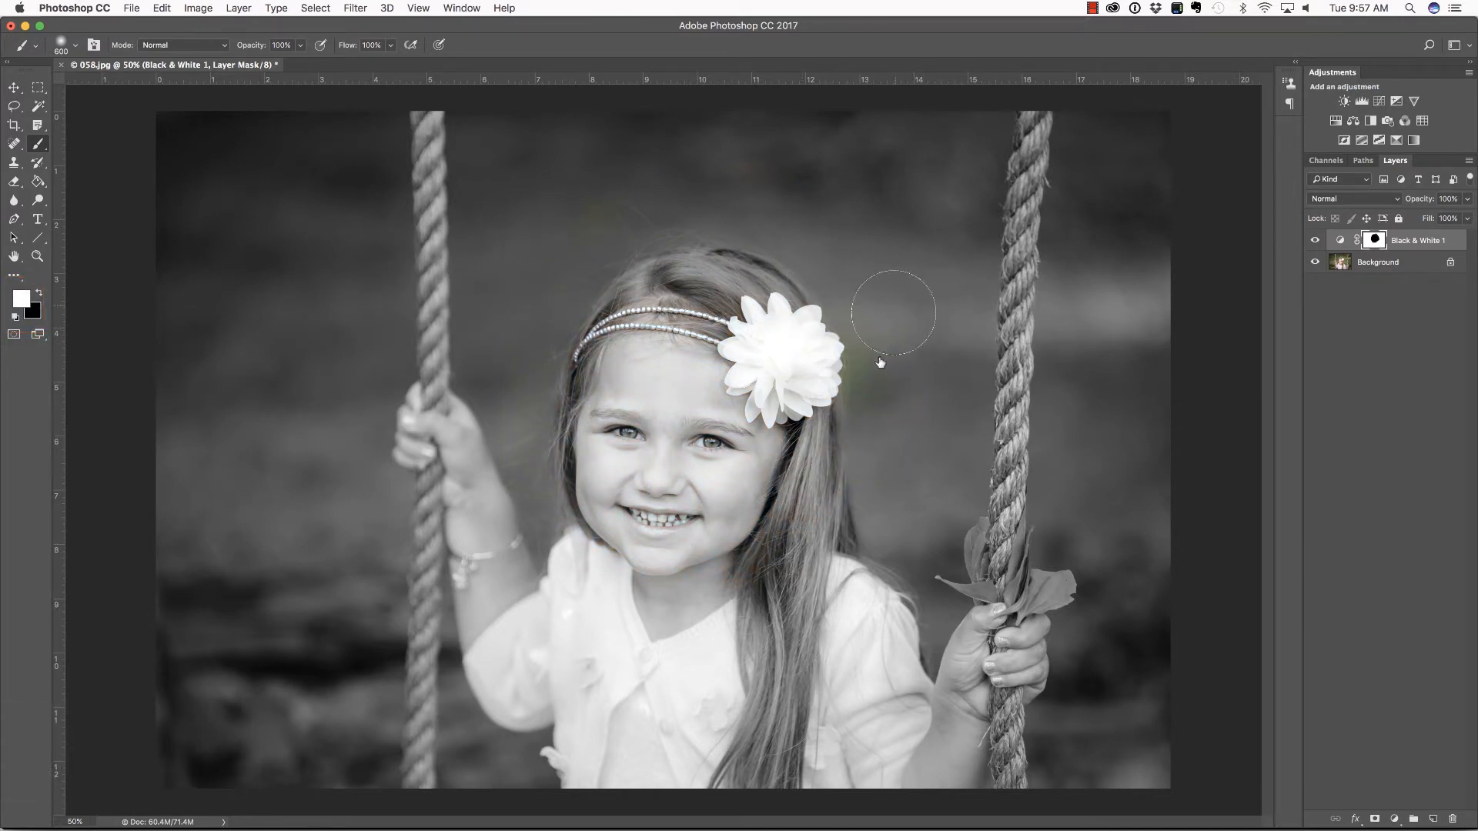
{"action": "mouse_move", "coordinate": [893, 312]}
{"action": "left_mouse_down"}
{"action": "mouse_move", "coordinate": [743, 461]}
{"action": "mouse_move", "coordinate": [779, 471]}
{"action": "mouse_move", "coordinate": [723, 416]}
{"action": "mouse_move", "coordinate": [722, 487]}
{"action": "mouse_move", "coordinate": [747, 473]}
{"action": "left_mouse_up"}
Paint black on the mask over the girl's face, hair and upper body with a brush enlarged to 1300
{"action": "key", "text": "bracketright"}
{"action": "key", "text": "bracketright"}
{"action": "key", "text": "bracketright"}
{"action": "key", "text": "bracketright"}
{"action": "key", "text": "bracketright"}
{"action": "key", "text": "bracketright"}
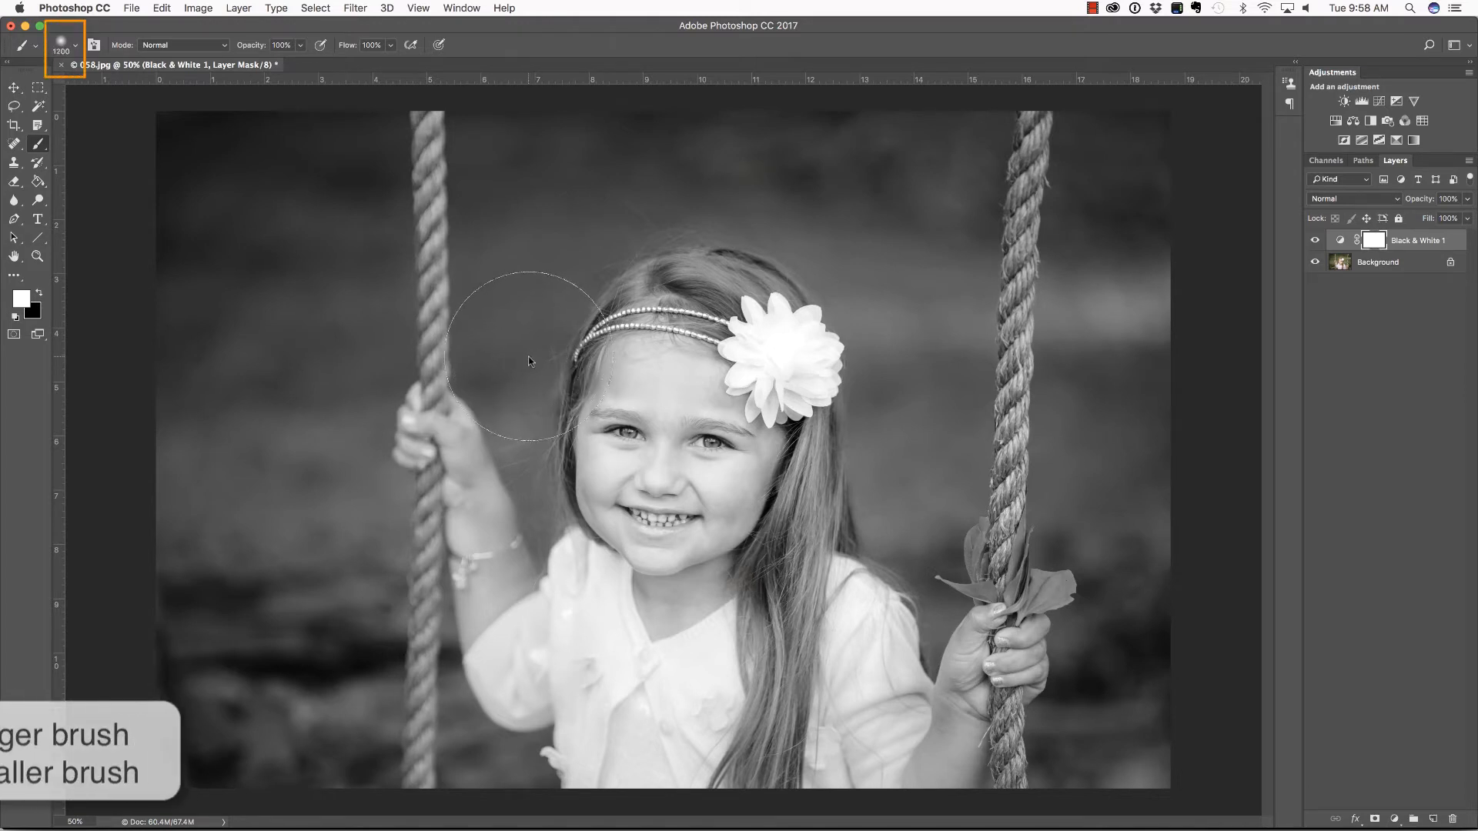
{"action": "key", "text": "bracketright"}
{"action": "key", "text": "x"}
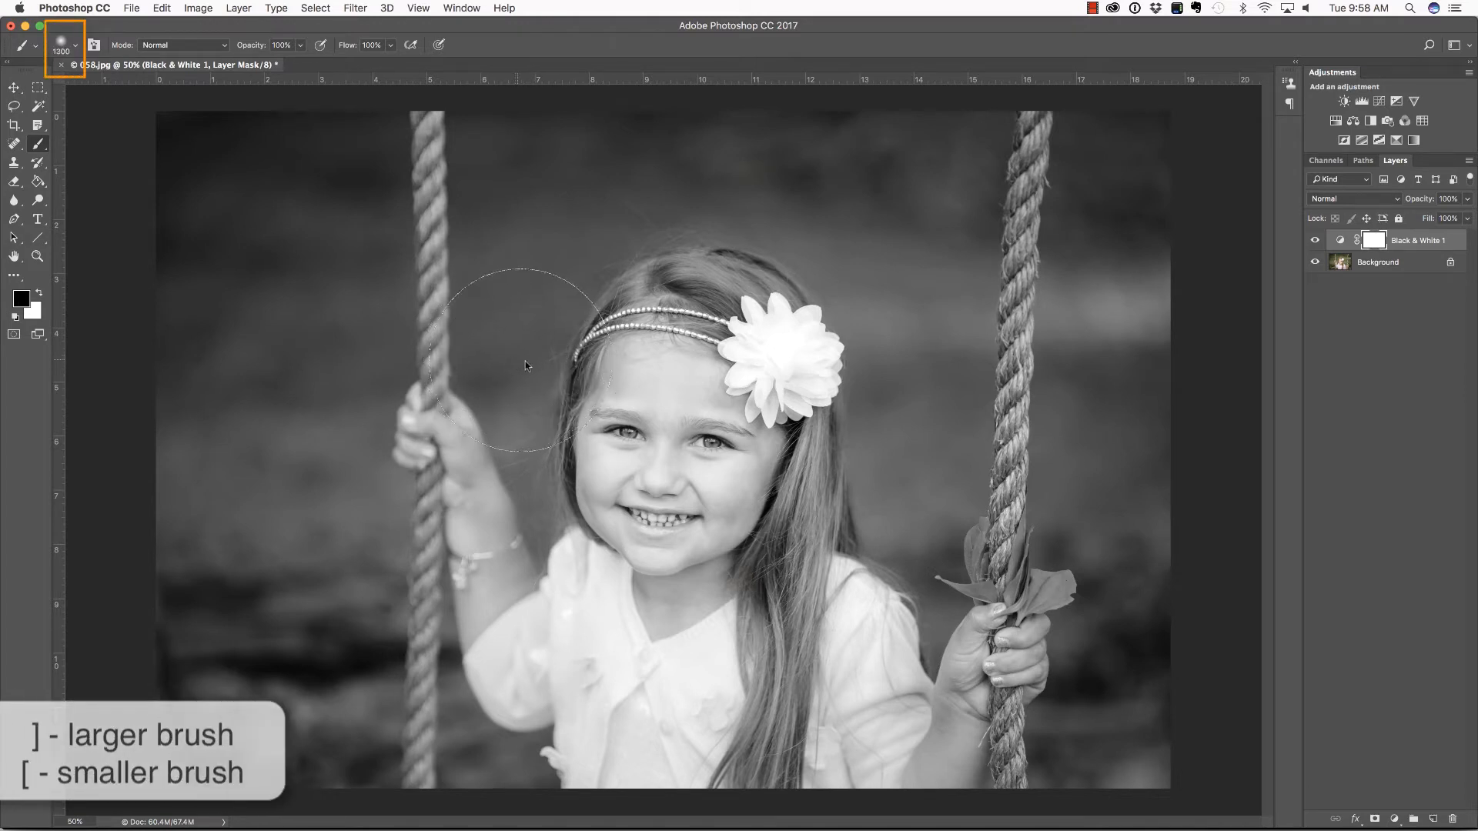
{"action": "mouse_move", "coordinate": [544, 373]}
{"action": "left_mouse_down"}
{"action": "mouse_move", "coordinate": [566, 345]}
{"action": "mouse_move", "coordinate": [648, 309]}
{"action": "mouse_move", "coordinate": [740, 363]}
{"action": "mouse_move", "coordinate": [558, 503]}
{"action": "mouse_move", "coordinate": [532, 336]}
{"action": "mouse_move", "coordinate": [713, 399]}
{"action": "mouse_move", "coordinate": [661, 603]}
{"action": "mouse_move", "coordinate": [635, 369]}
{"action": "mouse_move", "coordinate": [769, 505]}
{"action": "mouse_move", "coordinate": [660, 499]}
{"action": "mouse_move", "coordinate": [723, 247]}
{"action": "mouse_move", "coordinate": [878, 361]}
{"action": "mouse_move", "coordinate": [876, 560]}
{"action": "left_mouse_up"}
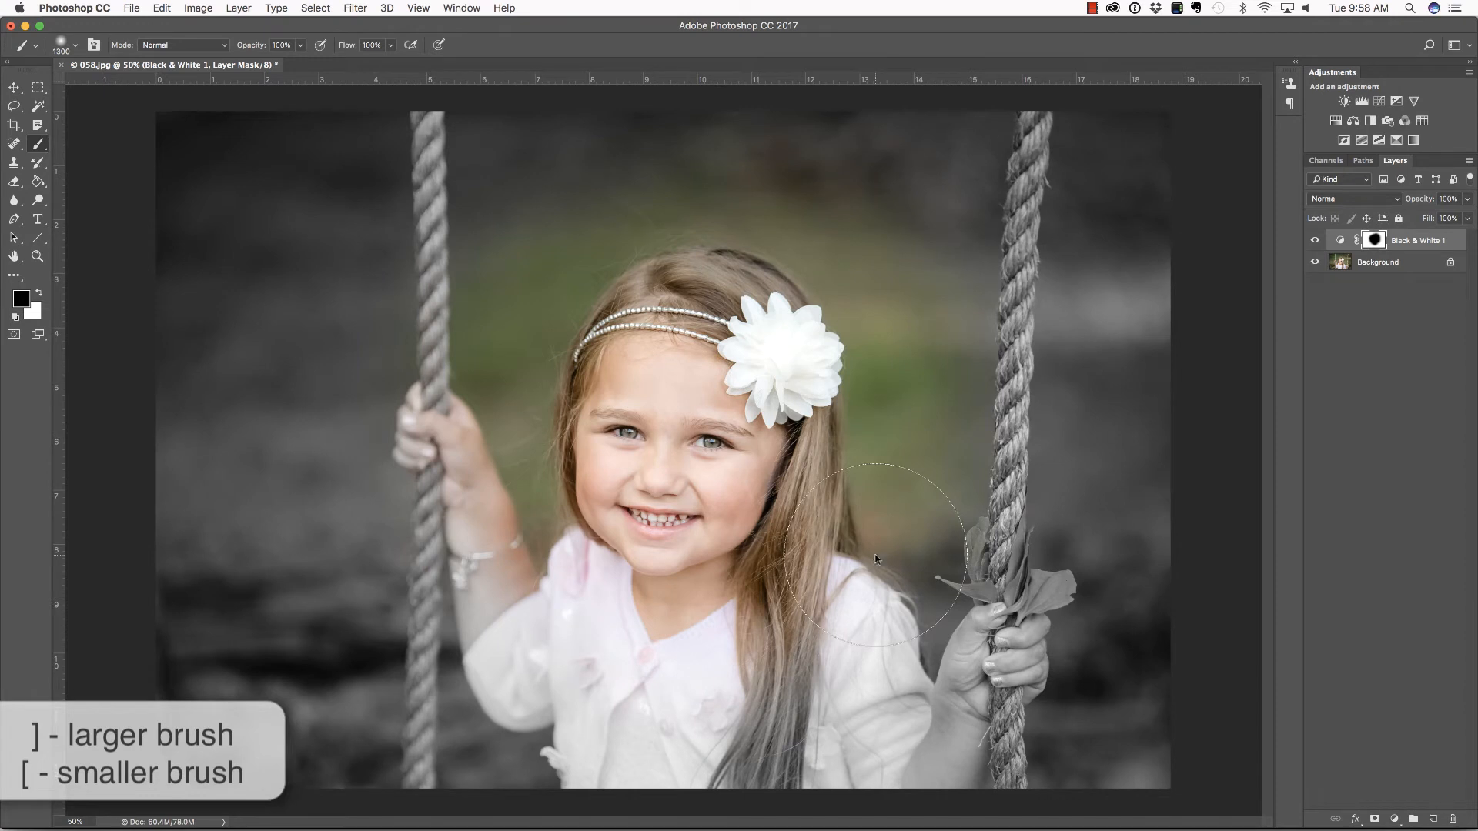
Using a 300 brush, paint a hard-edged black patch on the mask beside the left rope and a soft-edged one below it
{"action": "key", "text": "bracketleft"}
{"action": "key", "text": "bracketleft"}
{"action": "key", "text": "bracketleft"}
{"action": "key", "text": "bracketleft"}
{"action": "key", "text": "bracketleft"}
{"action": "key", "text": "bracketleft"}
{"action": "key", "text": "bracketleft"}
{"action": "key", "text": "bracketleft"}
{"action": "key", "text": "bracketleft"}
{"action": "key", "text": "bracketleft"}
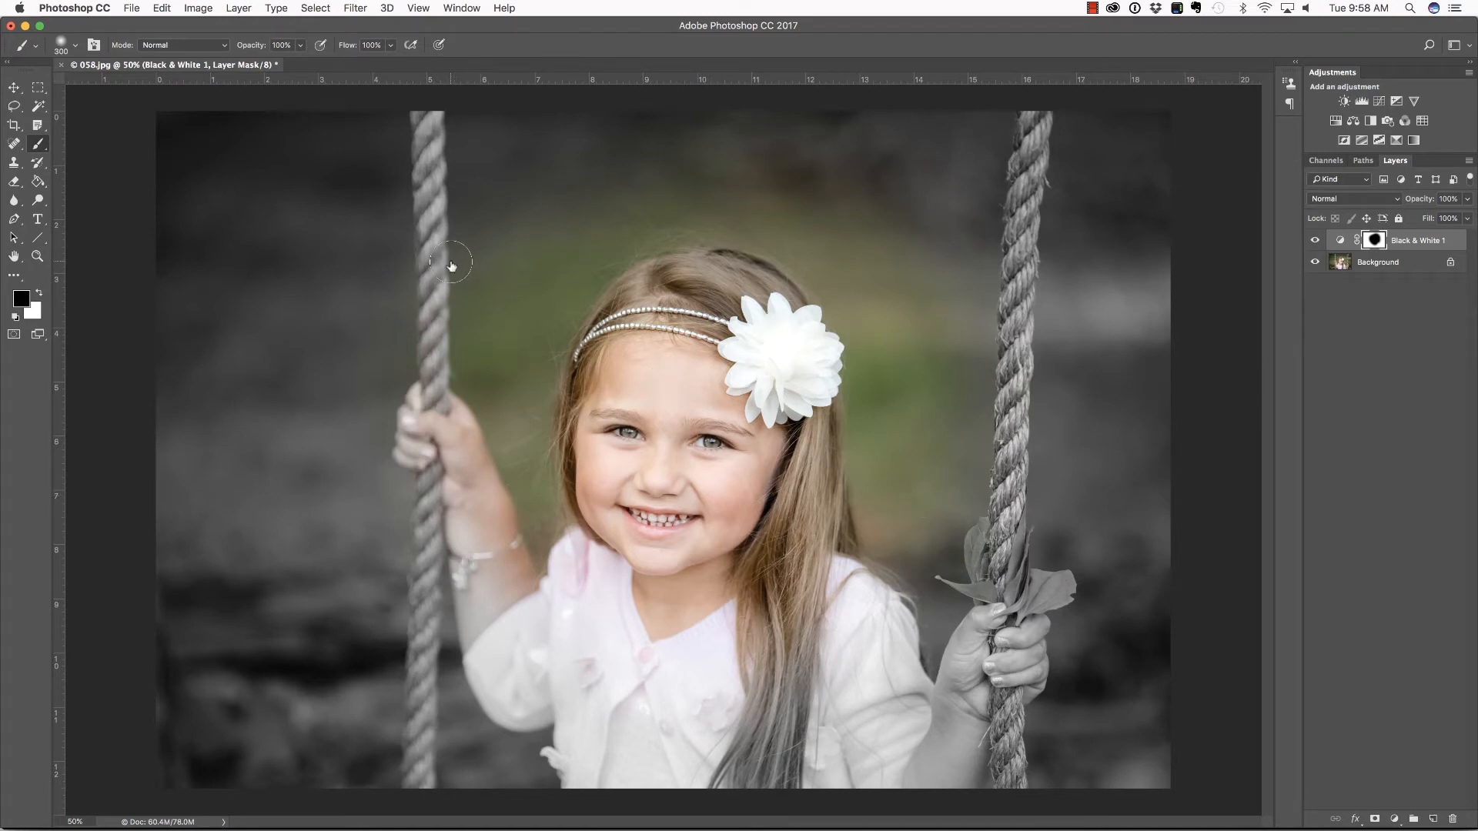
{"action": "key", "text": "shift+]"}
{"action": "key", "text": "shift+]"}
{"action": "key", "text": "shift+]"}
{"action": "key", "text": "shift+]"}
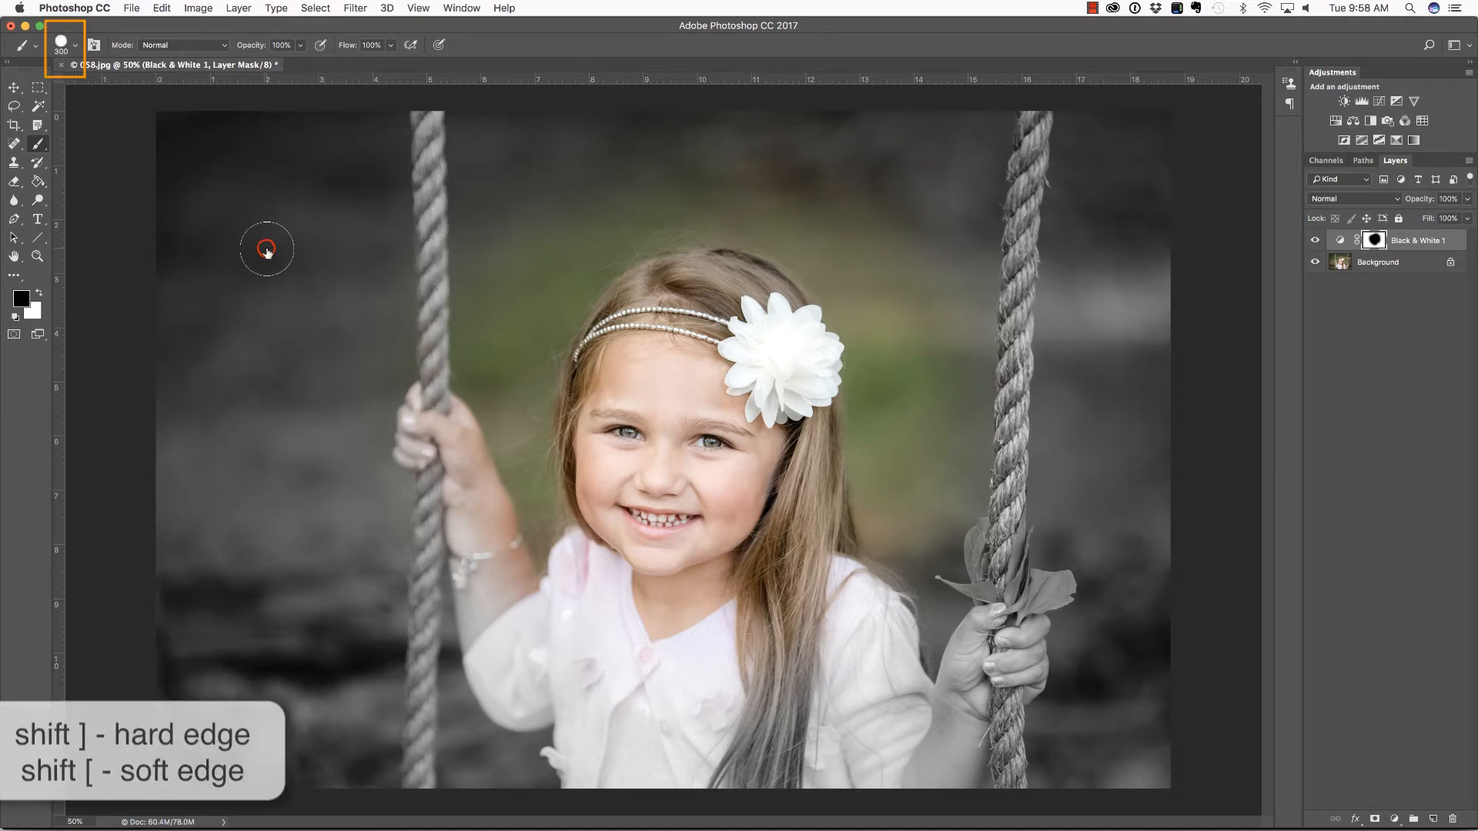
{"action": "mouse_move", "coordinate": [264, 245]}
{"action": "left_mouse_down"}
{"action": "mouse_move", "coordinate": [261, 375]}
{"action": "mouse_move", "coordinate": [251, 254]}
{"action": "mouse_move", "coordinate": [247, 344]}
{"action": "mouse_move", "coordinate": [231, 231]}
{"action": "mouse_move", "coordinate": [243, 360]}
{"action": "left_mouse_up"}
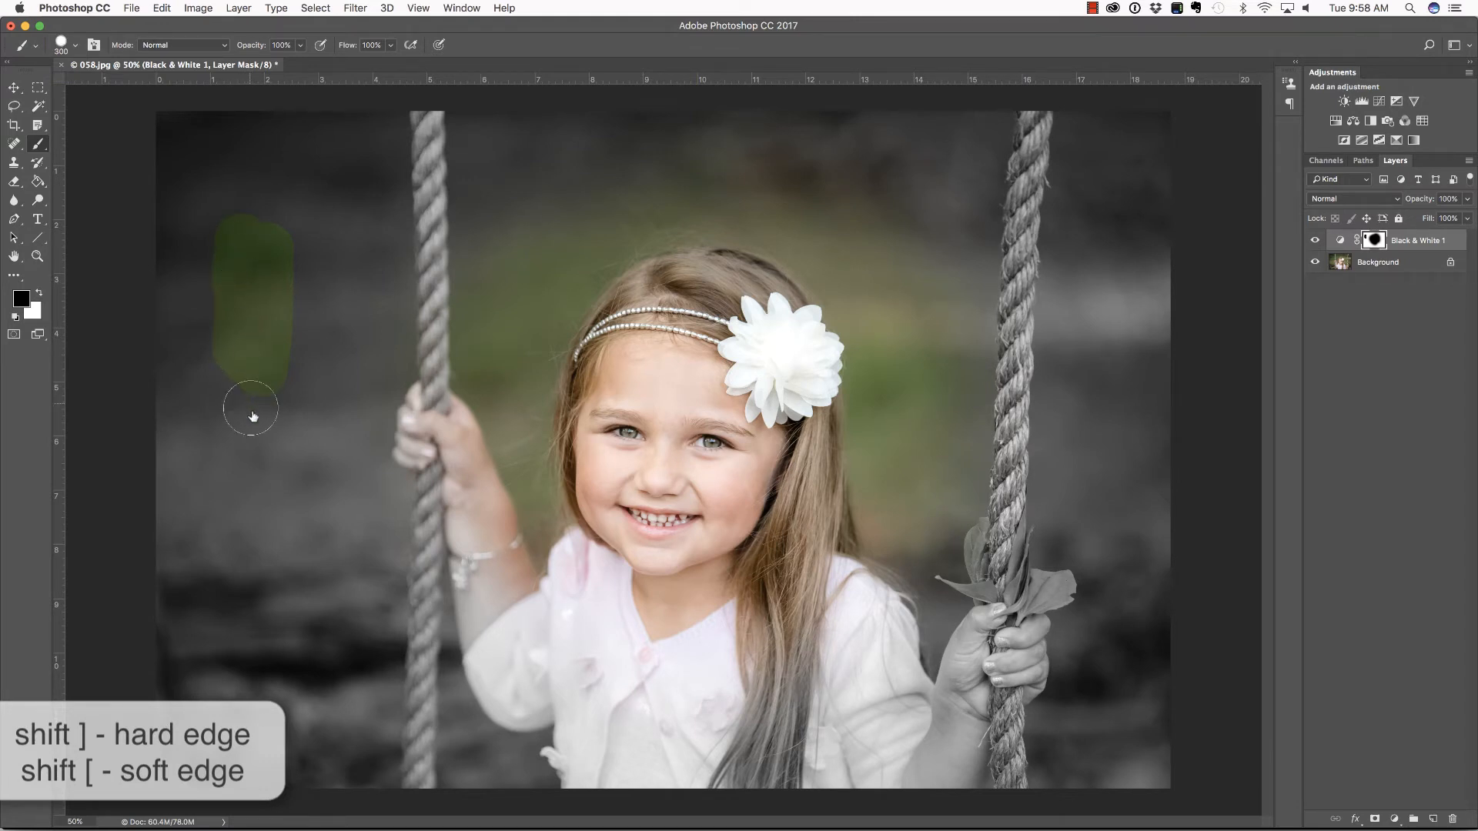
{"action": "key", "text": "shift+bracketleft"}
{"action": "mouse_move", "coordinate": [256, 422]}
{"action": "left_mouse_down"}
{"action": "mouse_move", "coordinate": [243, 570]}
{"action": "mouse_move", "coordinate": [256, 460]}
{"action": "mouse_move", "coordinate": [264, 524]}
{"action": "mouse_move", "coordinate": [274, 438]}
{"action": "mouse_move", "coordinate": [289, 549]}
{"action": "mouse_move", "coordinate": [283, 440]}
{"action": "mouse_move", "coordinate": [279, 559]}
{"action": "mouse_move", "coordinate": [256, 559]}
{"action": "mouse_move", "coordinate": [224, 455]}
{"action": "left_mouse_up"}
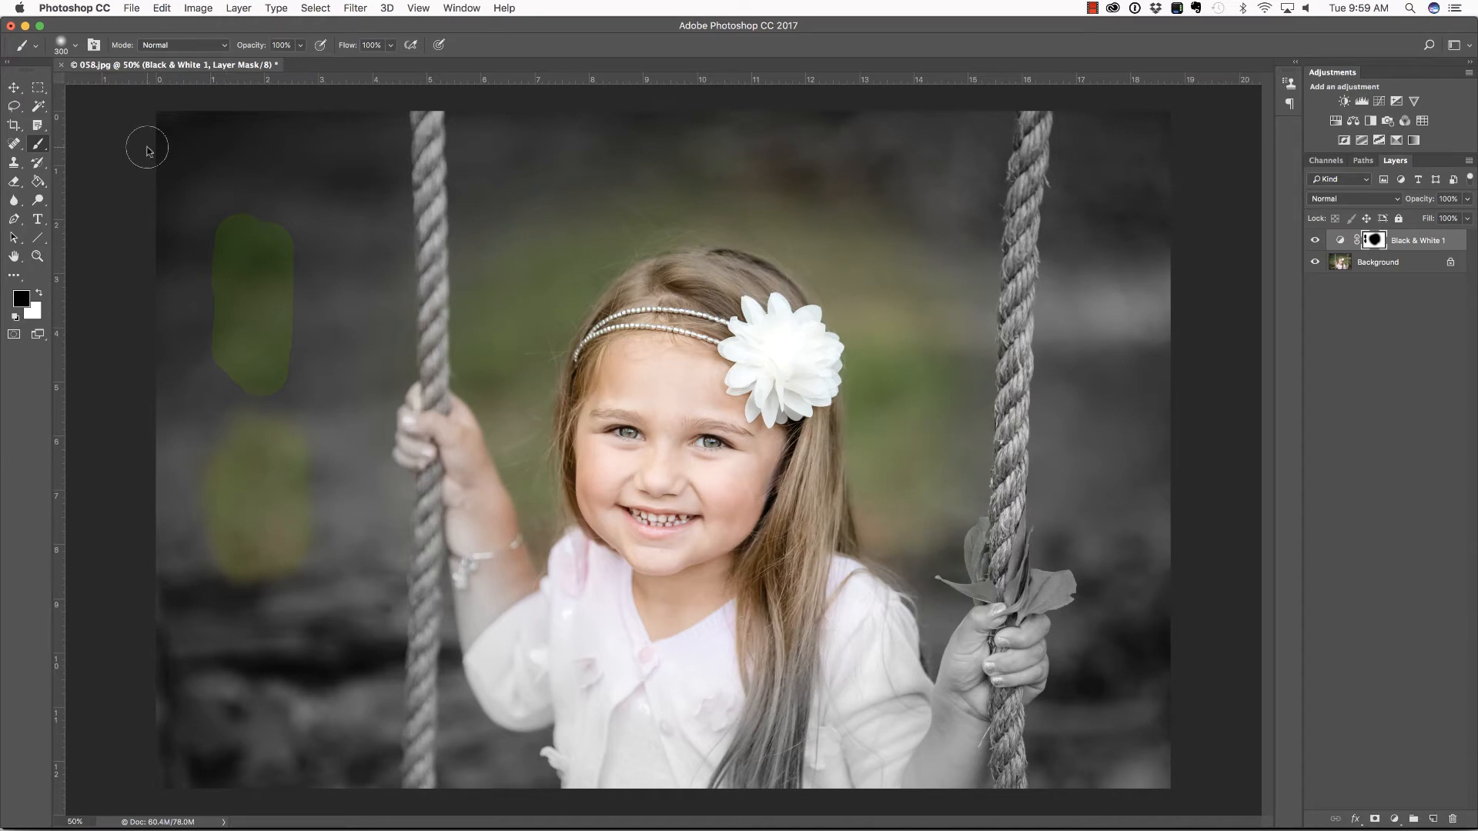
Set the brush opacity to 50%, paint overlapping strokes between the patches and the left rope, and inspect the mask on its own
{"action": "left_click_drag", "start_coordinate": [251, 48], "coordinate": [216, 54]}
{"action": "left_click", "coordinate": [321, 175]}
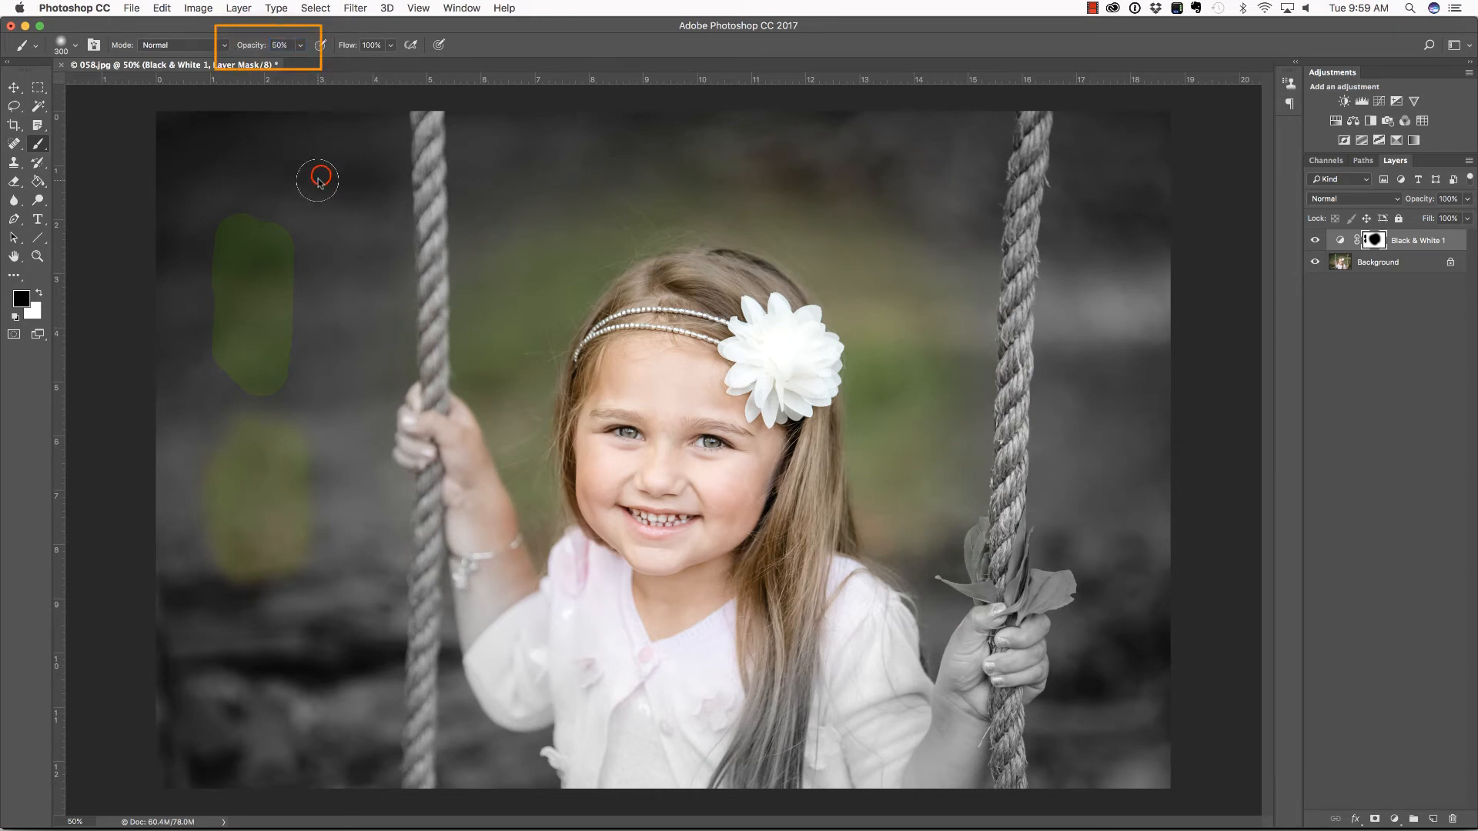
{"action": "mouse_move", "coordinate": [333, 231]}
{"action": "left_mouse_down"}
{"action": "mouse_move", "coordinate": [341, 285]}
{"action": "mouse_move", "coordinate": [352, 190]}
{"action": "mouse_move", "coordinate": [355, 526]}
{"action": "left_mouse_up"}
{"action": "left_click", "coordinate": [313, 237]}
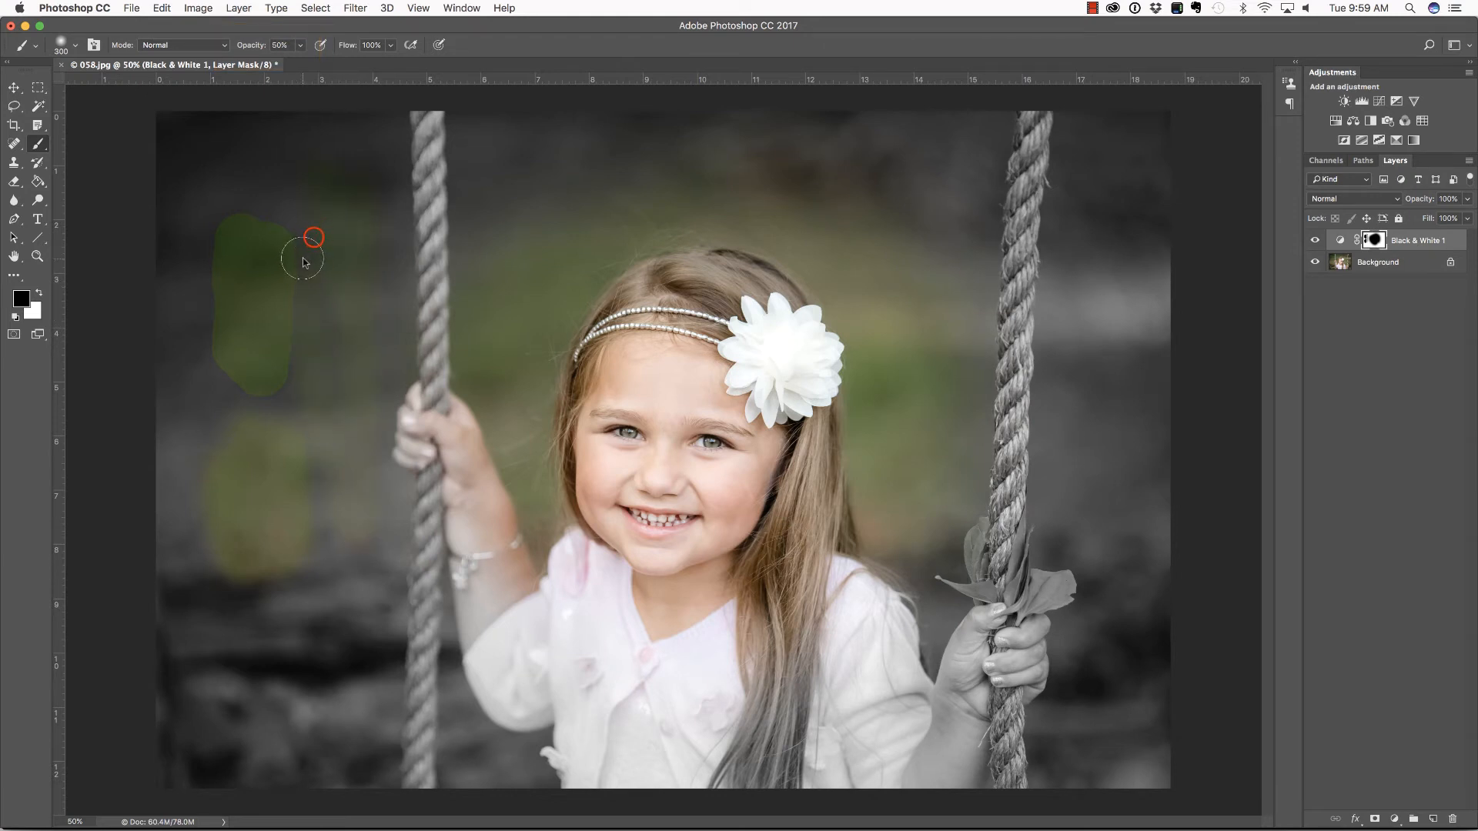
{"action": "mouse_move", "coordinate": [346, 444]}
{"action": "left_mouse_down"}
{"action": "mouse_move", "coordinate": [339, 231]}
{"action": "mouse_move", "coordinate": [342, 466]}
{"action": "mouse_move", "coordinate": [367, 334]}
{"action": "mouse_move", "coordinate": [373, 386]}
{"action": "left_mouse_up"}
{"action": "mouse_move", "coordinate": [356, 206]}
{"action": "left_mouse_down"}
{"action": "mouse_move", "coordinate": [339, 448]}
{"action": "mouse_move", "coordinate": [312, 409]}
{"action": "mouse_move", "coordinate": [340, 186]}
{"action": "mouse_move", "coordinate": [276, 251]}
{"action": "mouse_move", "coordinate": [270, 155]}
{"action": "left_mouse_up"}
{"action": "left_click", "coordinate": [1375, 240], "text": "alt"}
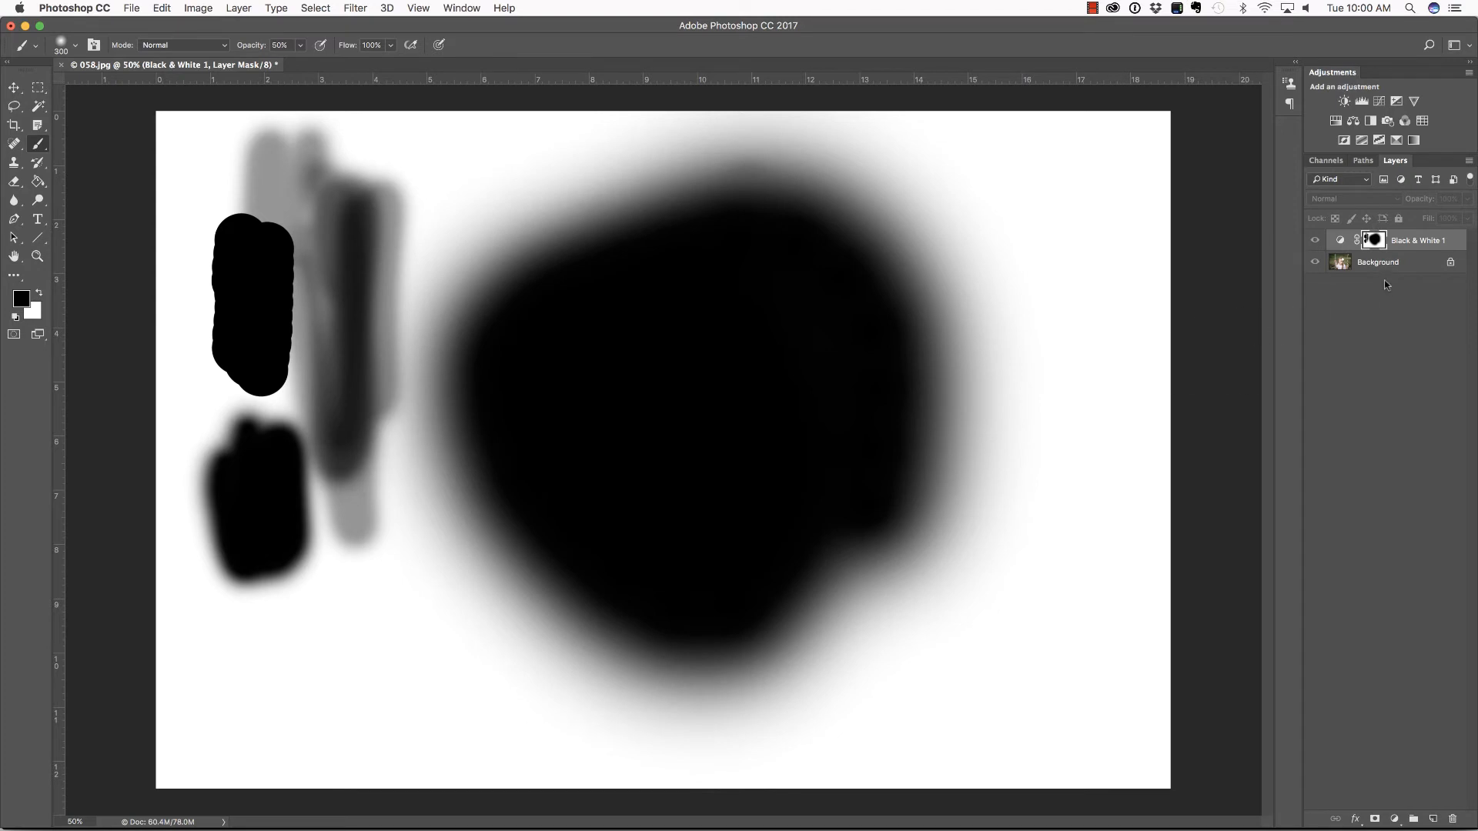
{"action": "left_click", "coordinate": [1375, 244], "text": "alt"}
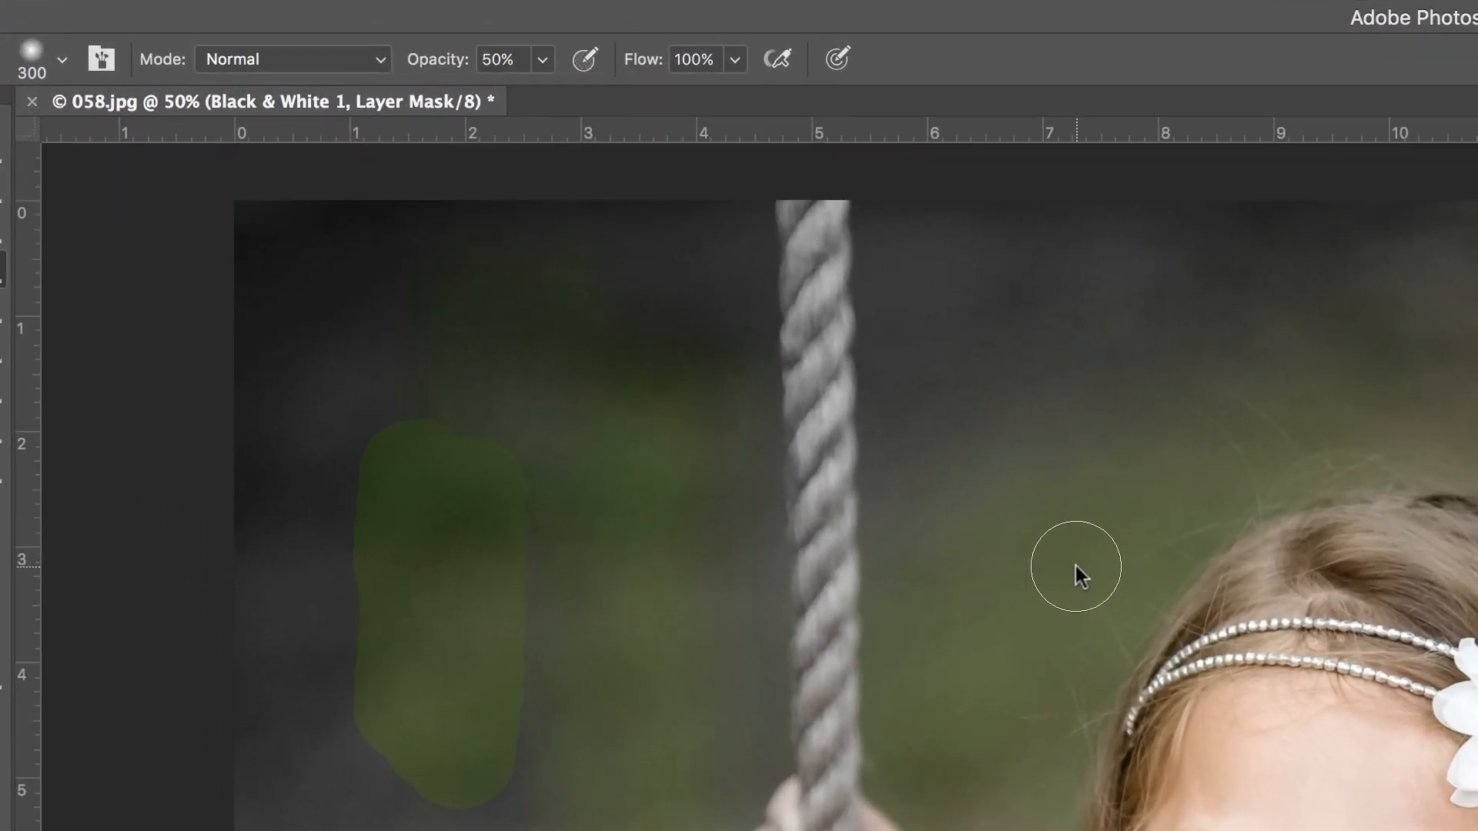
Set the brush opacity to 100% and check the brush blending modes, keeping Normal
{"action": "mouse_move", "coordinate": [446, 73]}
{"action": "left_mouse_down"}
{"action": "mouse_move", "coordinate": [399, 66]}
{"action": "mouse_move", "coordinate": [990, 138]}
{"action": "left_mouse_up"}
{"action": "left_click", "coordinate": [375, 60]}
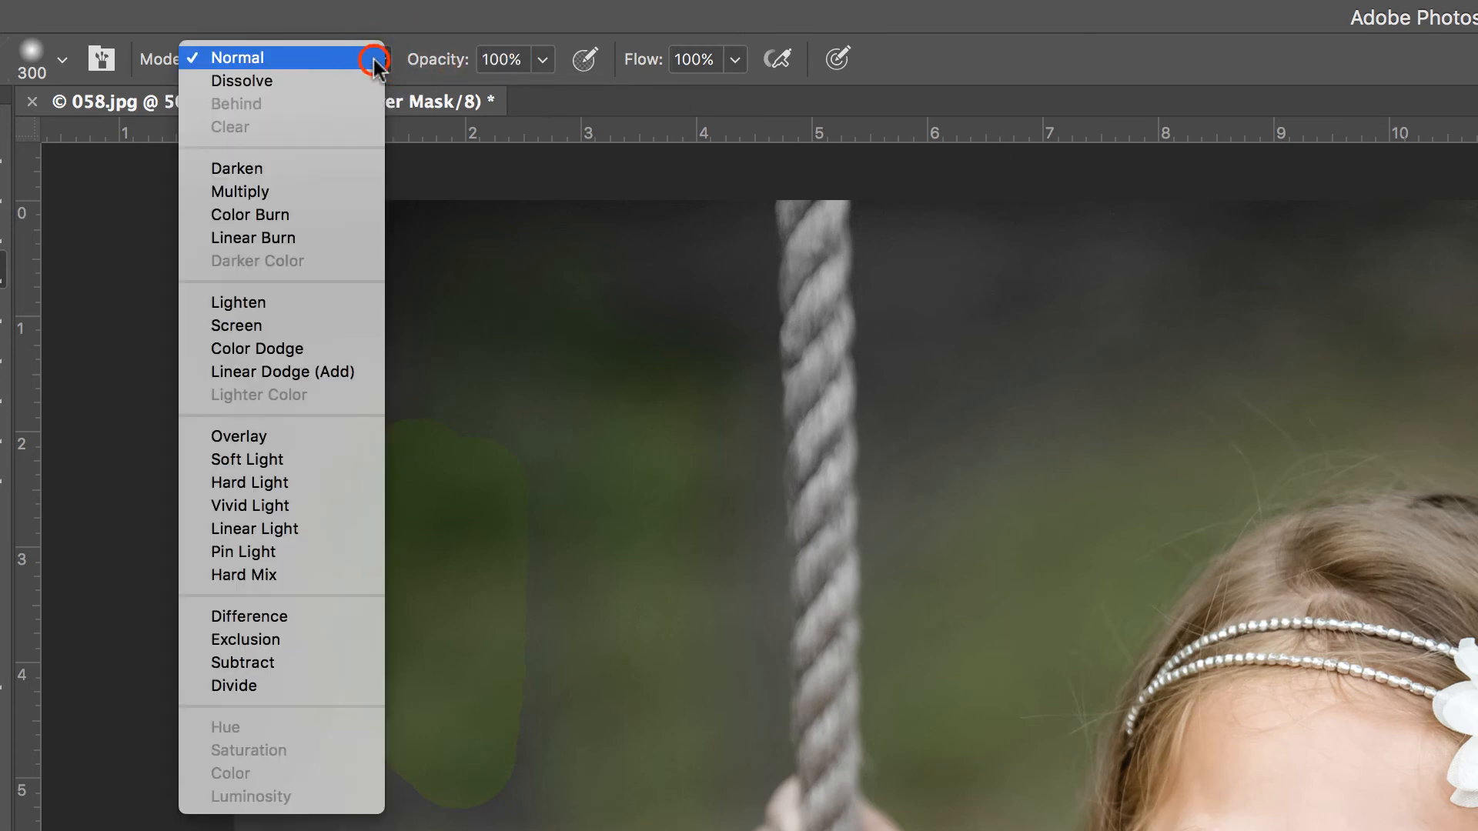
{"action": "left_click", "coordinate": [602, 52]}
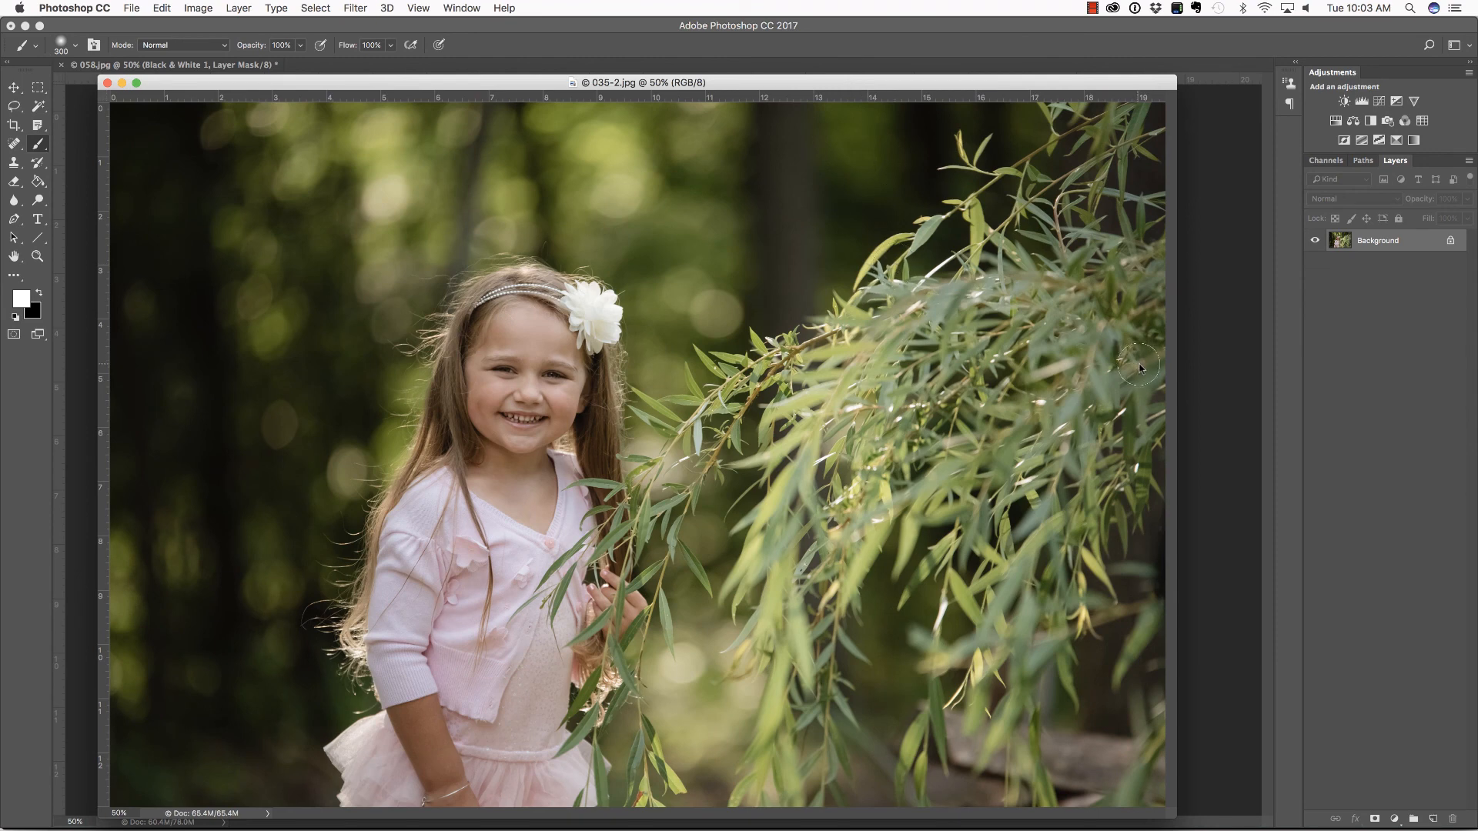
Add a Curves adjustment layer to the willow photo and brighten it with a curve point at input 102, output 137
{"action": "left_click", "coordinate": [1379, 103]}
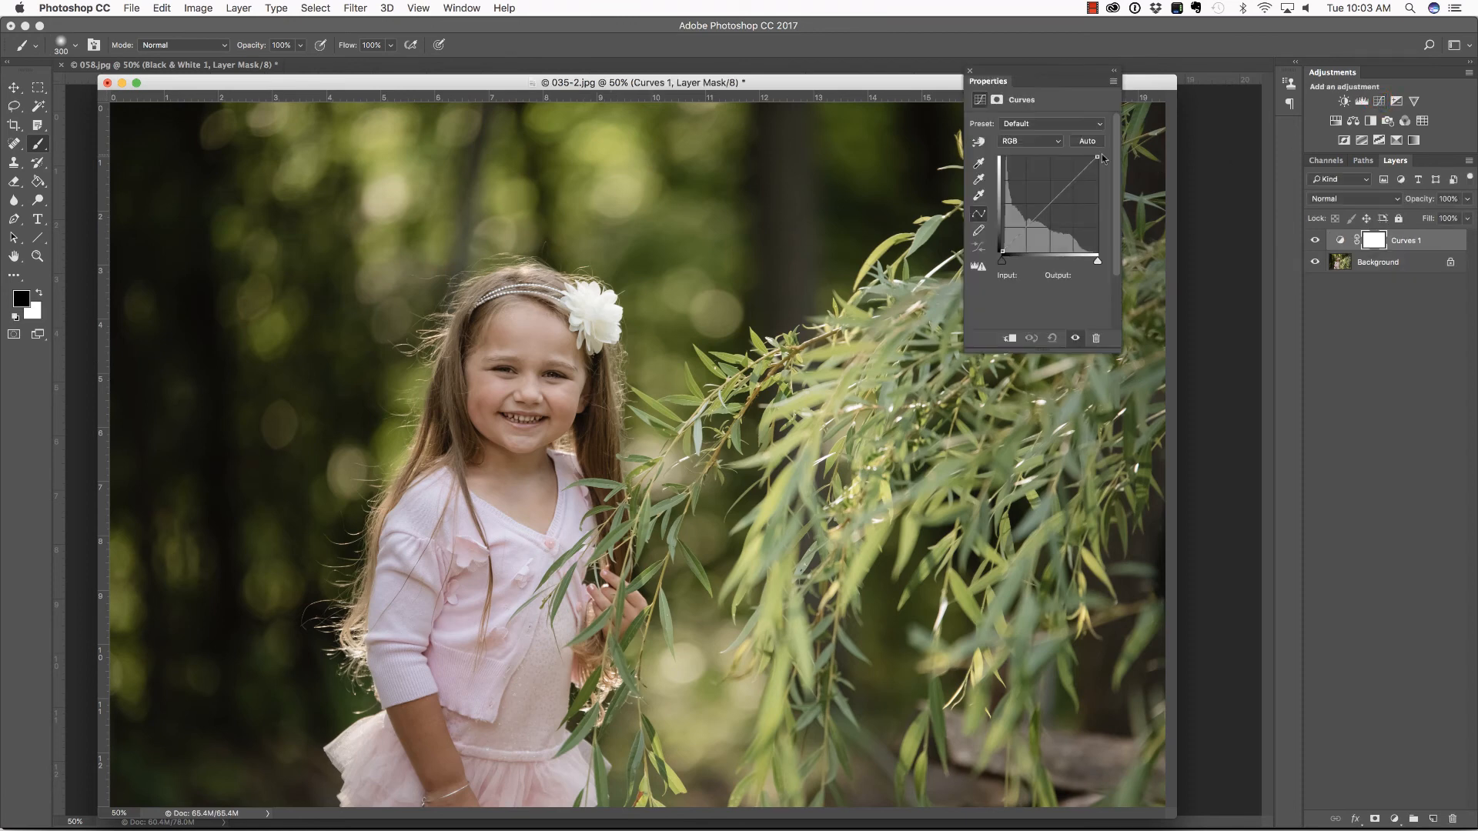
{"action": "left_click", "coordinate": [1047, 204]}
{"action": "left_click_drag", "start_coordinate": [1048, 204], "coordinate": [1040, 201]}
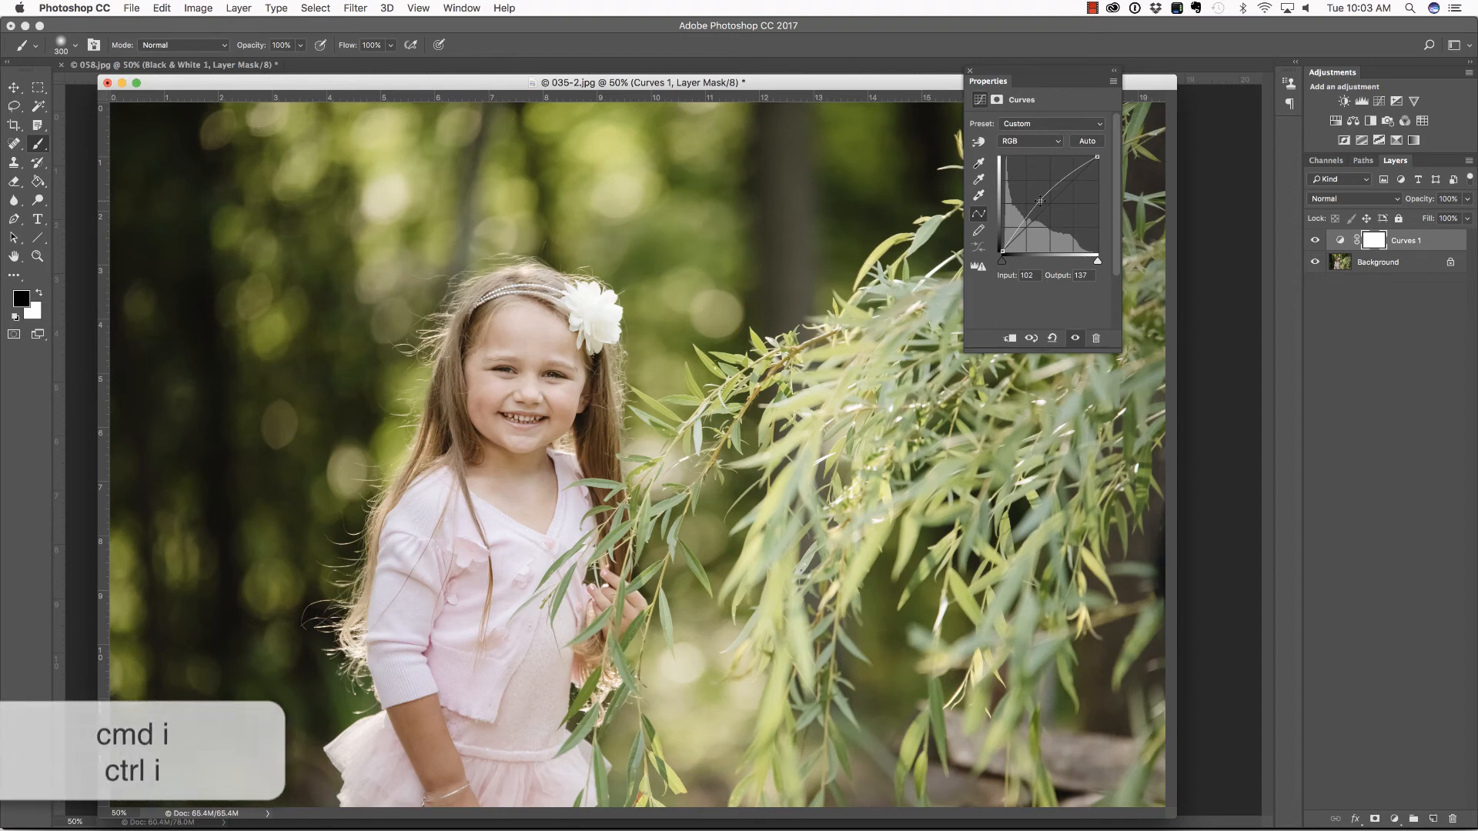
Invert the Curves layer mask to black and paint white over the girl's face with a brush enlarged to 1100
{"action": "key", "text": "super+i"}
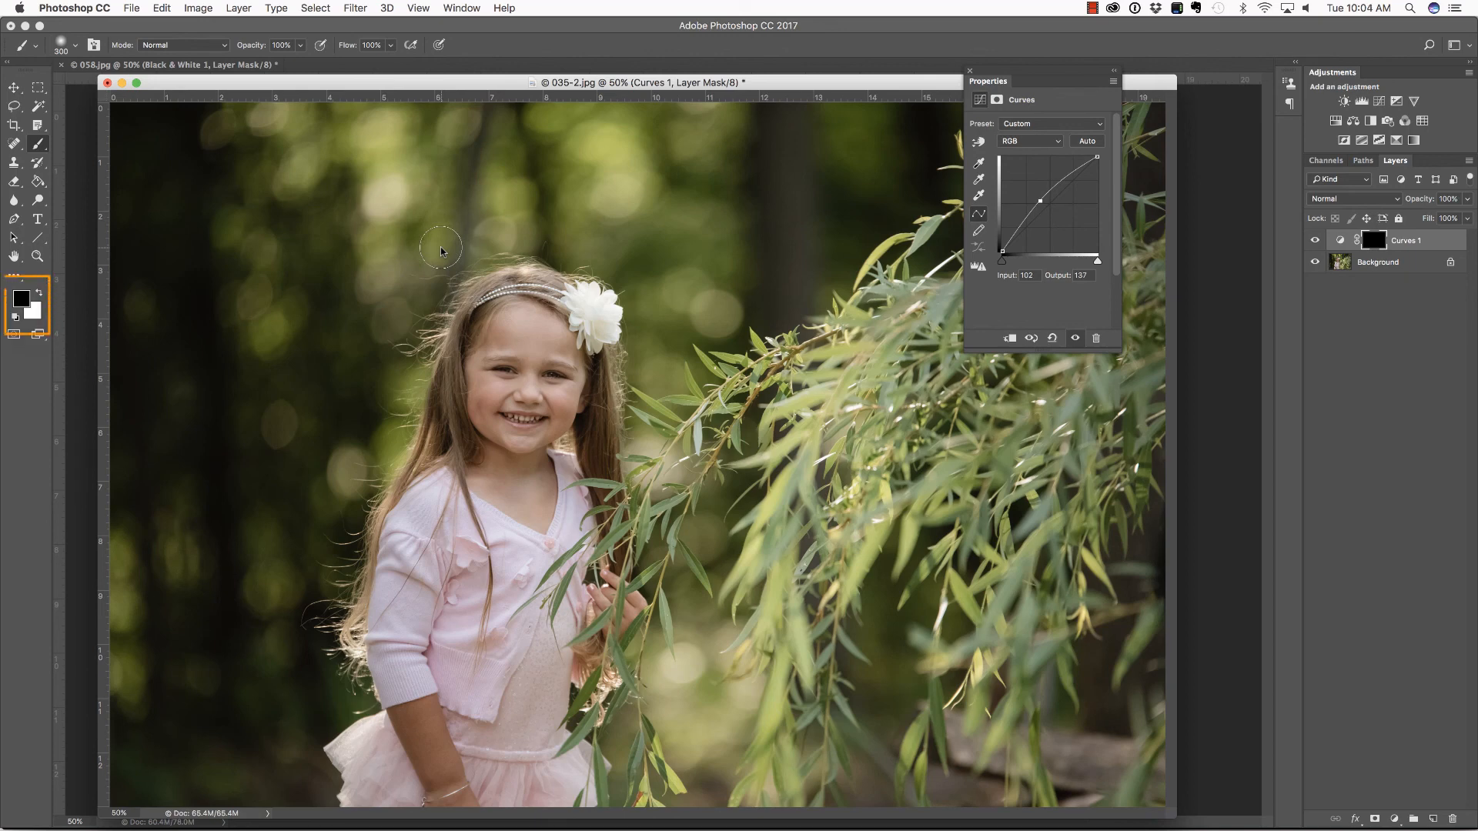
{"action": "key", "text": "x"}
{"action": "key", "text": "bracketright"}
{"action": "key", "text": "bracketright"}
{"action": "key", "text": "bracketright"}
{"action": "key", "text": "bracketright"}
{"action": "key", "text": "bracketright"}
{"action": "key", "text": "bracketright"}
{"action": "key", "text": "bracketright"}
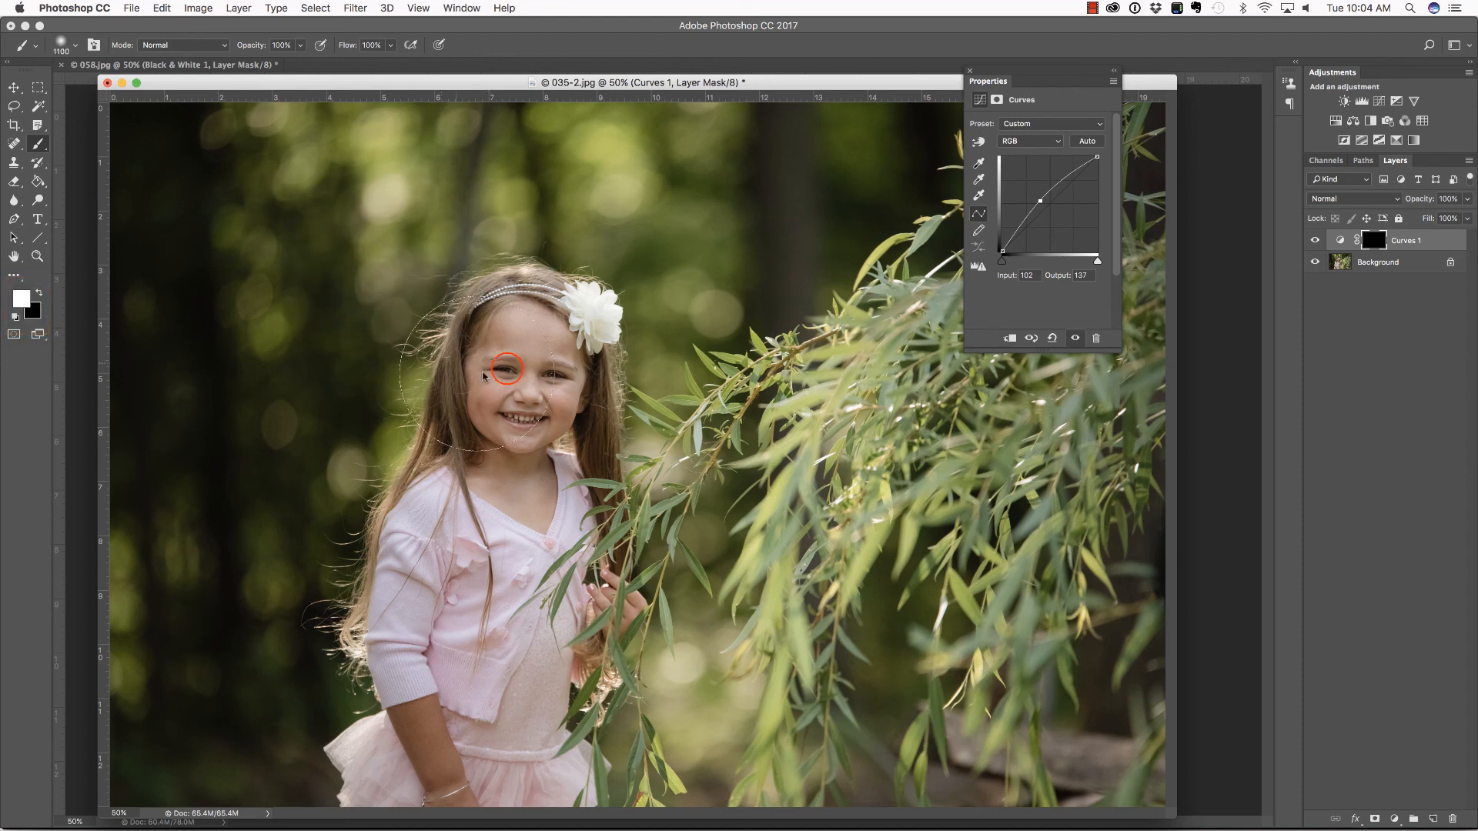
{"action": "key", "text": "bracketright"}
{"action": "mouse_move", "coordinate": [503, 372]}
{"action": "left_mouse_down"}
{"action": "mouse_move", "coordinate": [518, 444]}
{"action": "mouse_move", "coordinate": [525, 432]}
{"action": "left_mouse_up"}
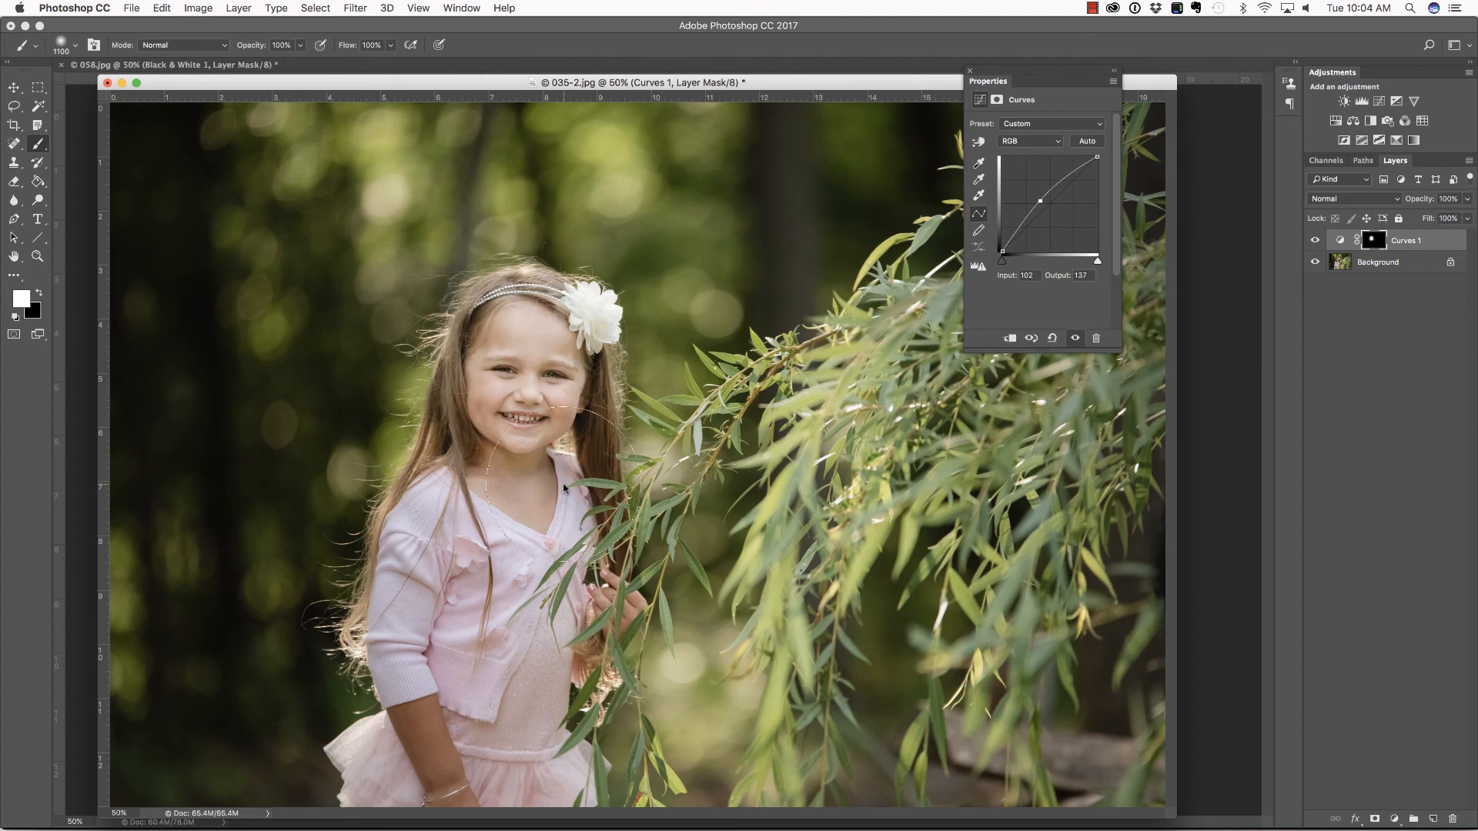
Compare the photo with and without the Curves layer, and move its curve point to input 110, output 137
{"action": "left_click", "coordinate": [1314, 240]}
{"action": "left_click", "coordinate": [1315, 240]}
{"action": "left_click", "coordinate": [1315, 241]}
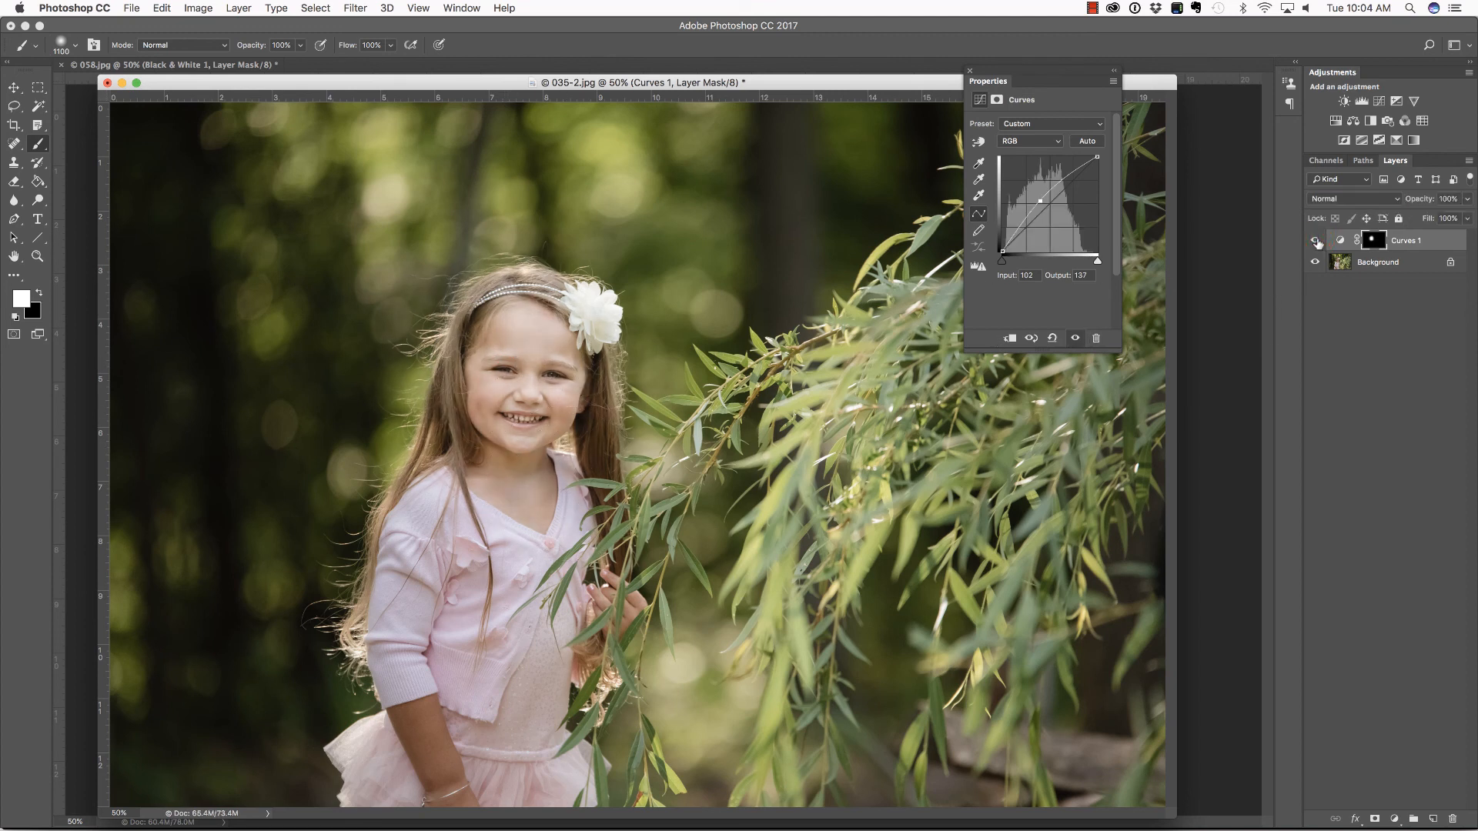
{"action": "left_click", "coordinate": [1317, 241]}
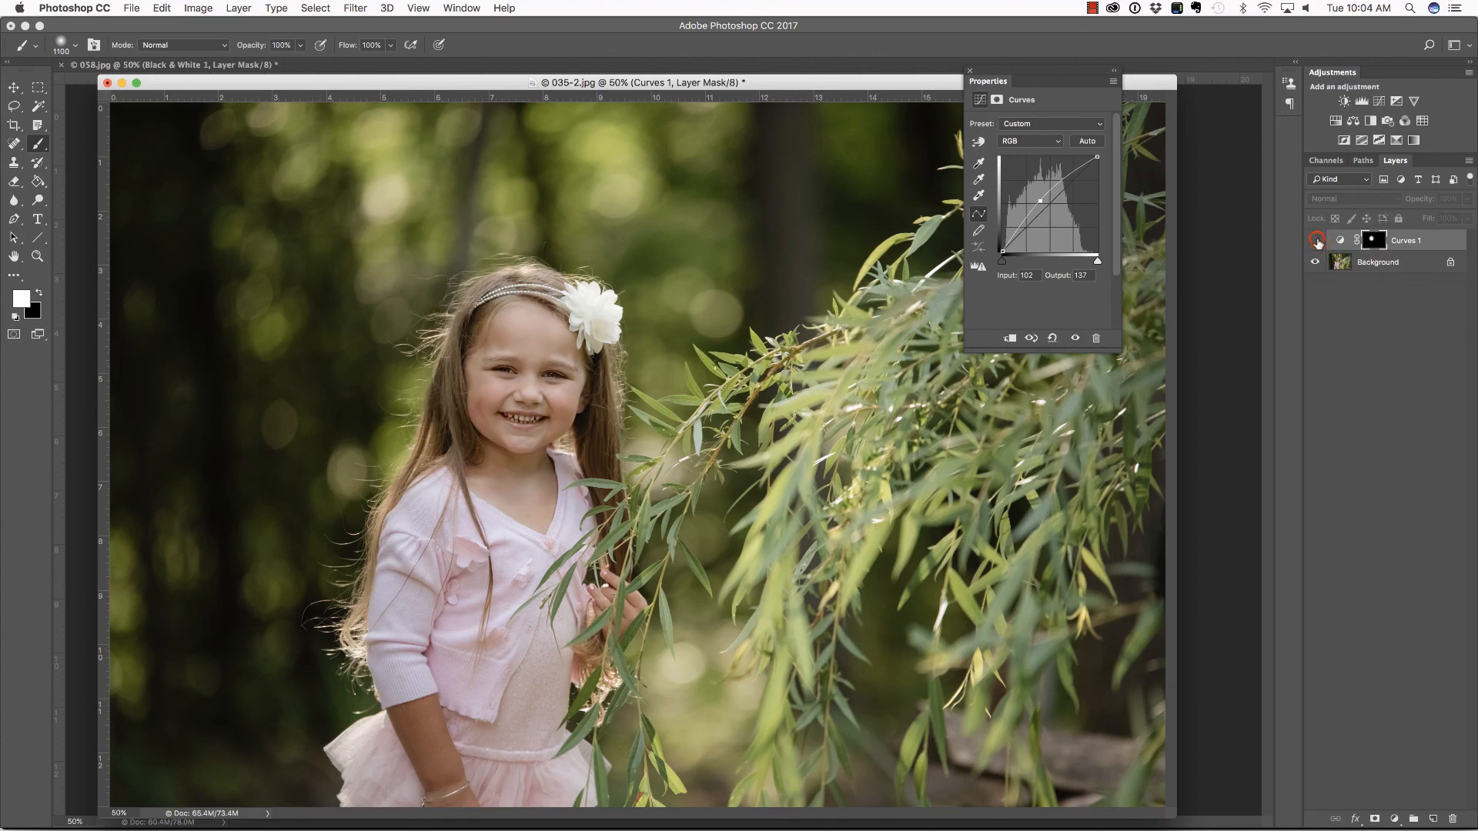
{"action": "left_click", "coordinate": [1315, 241]}
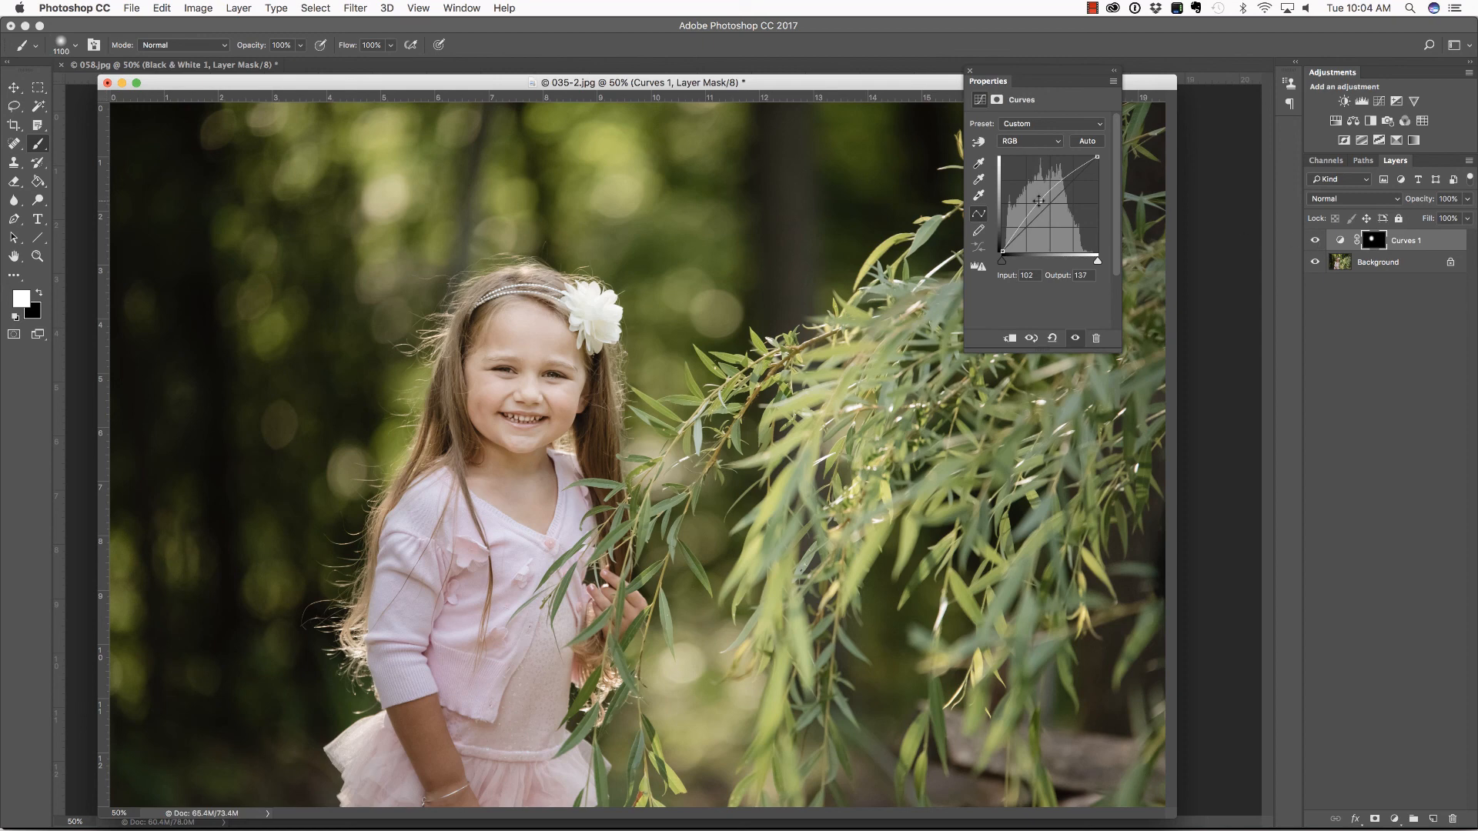
{"action": "mouse_move", "coordinate": [1040, 201]}
{"action": "left_mouse_down"}
{"action": "mouse_move", "coordinate": [1030, 191]}
{"action": "mouse_move", "coordinate": [1044, 201]}
{"action": "left_mouse_up"}
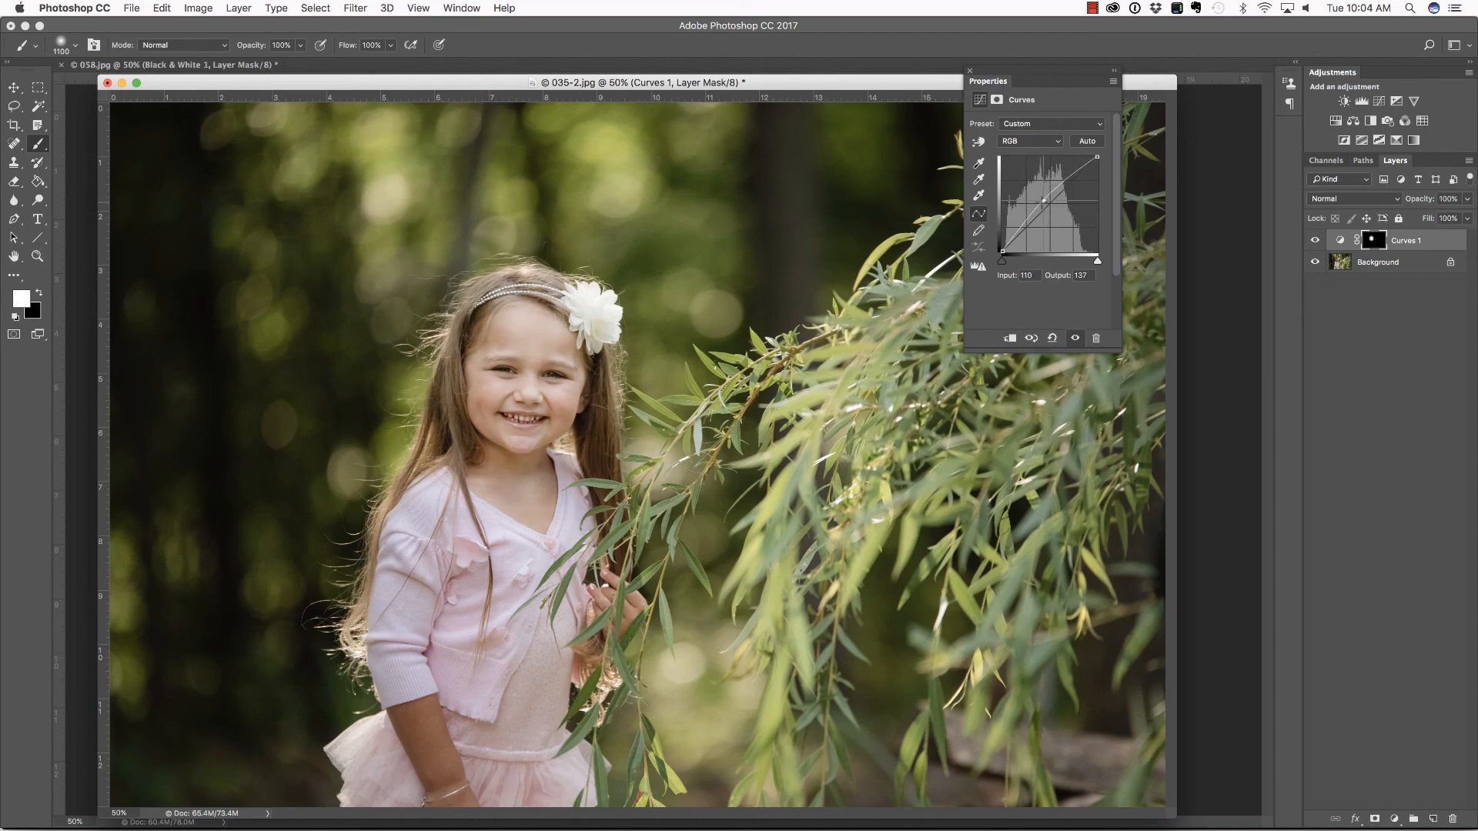